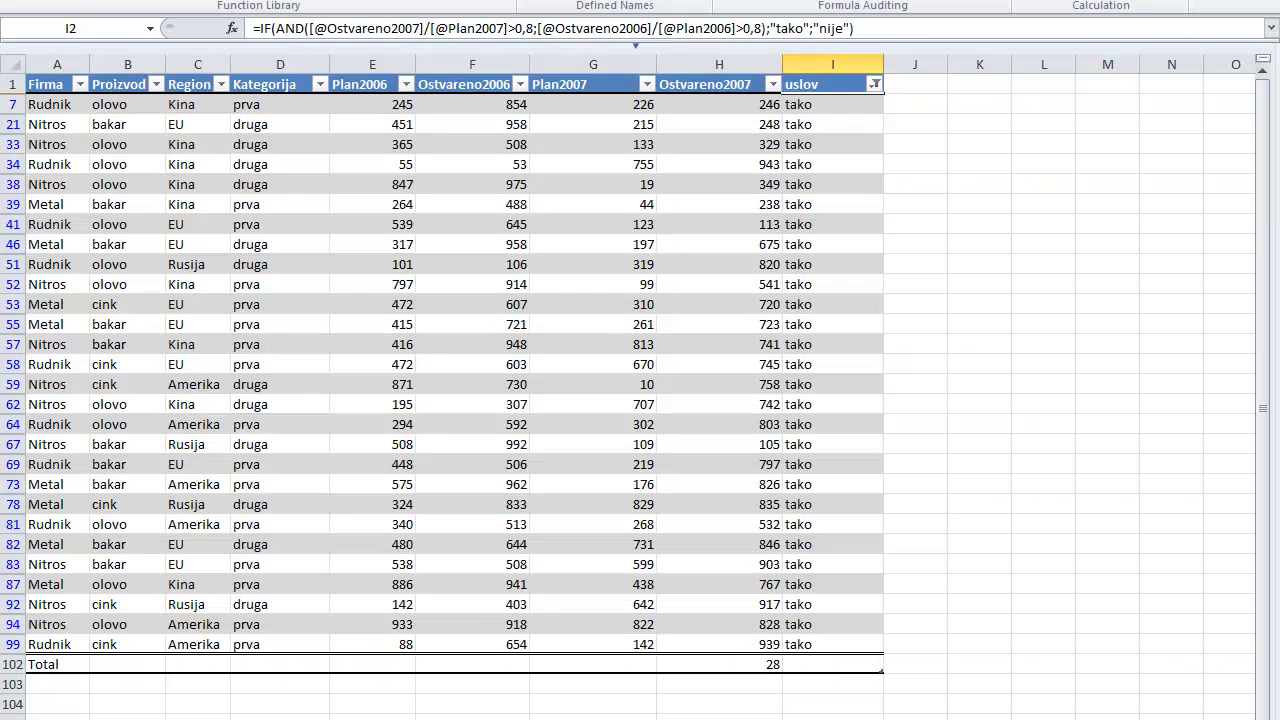
Clear the filter from the Matalurgija table and delete the uslov column.
left_click(400, 344)
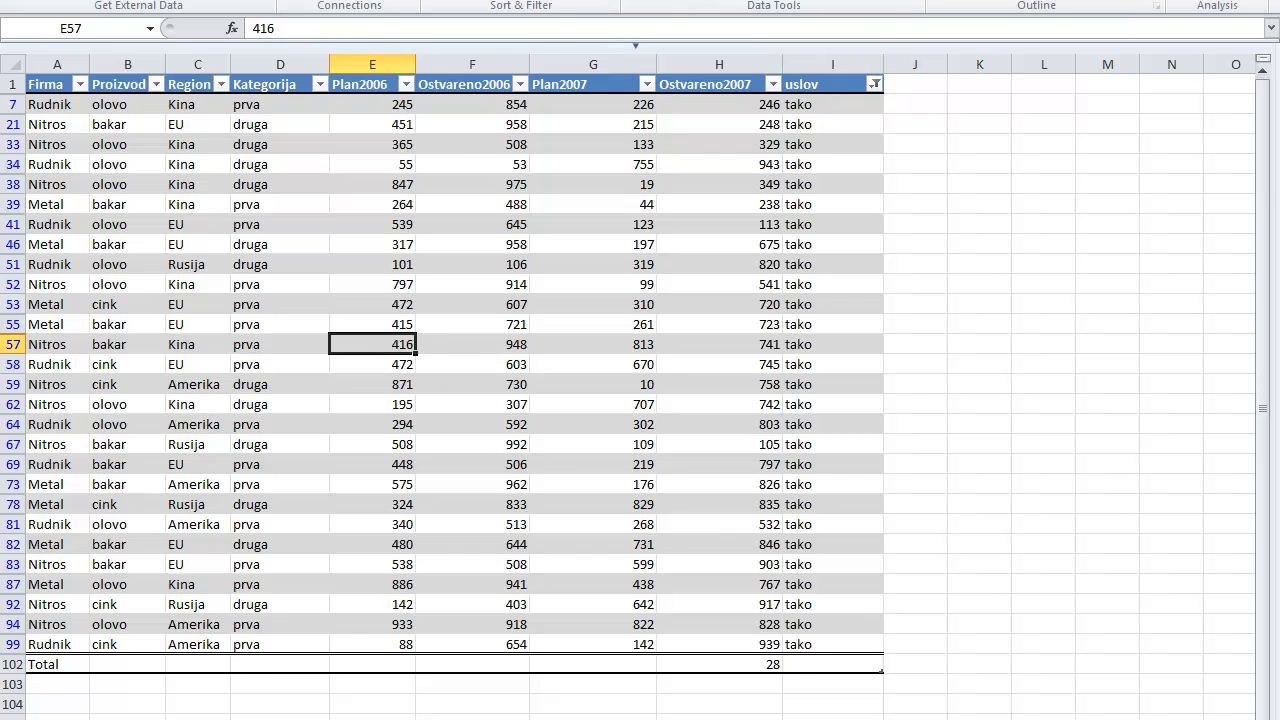
key("alt+a")
key("c")
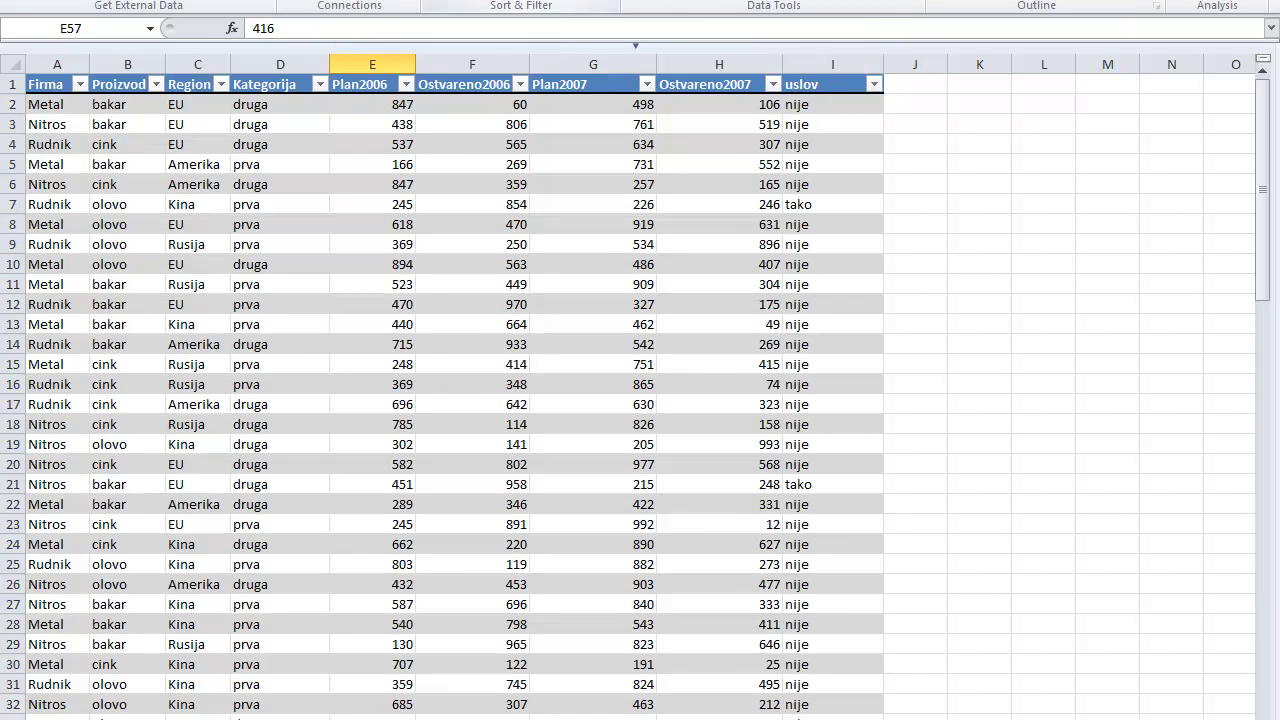
left_click(824, 62)
right_click(826, 62)
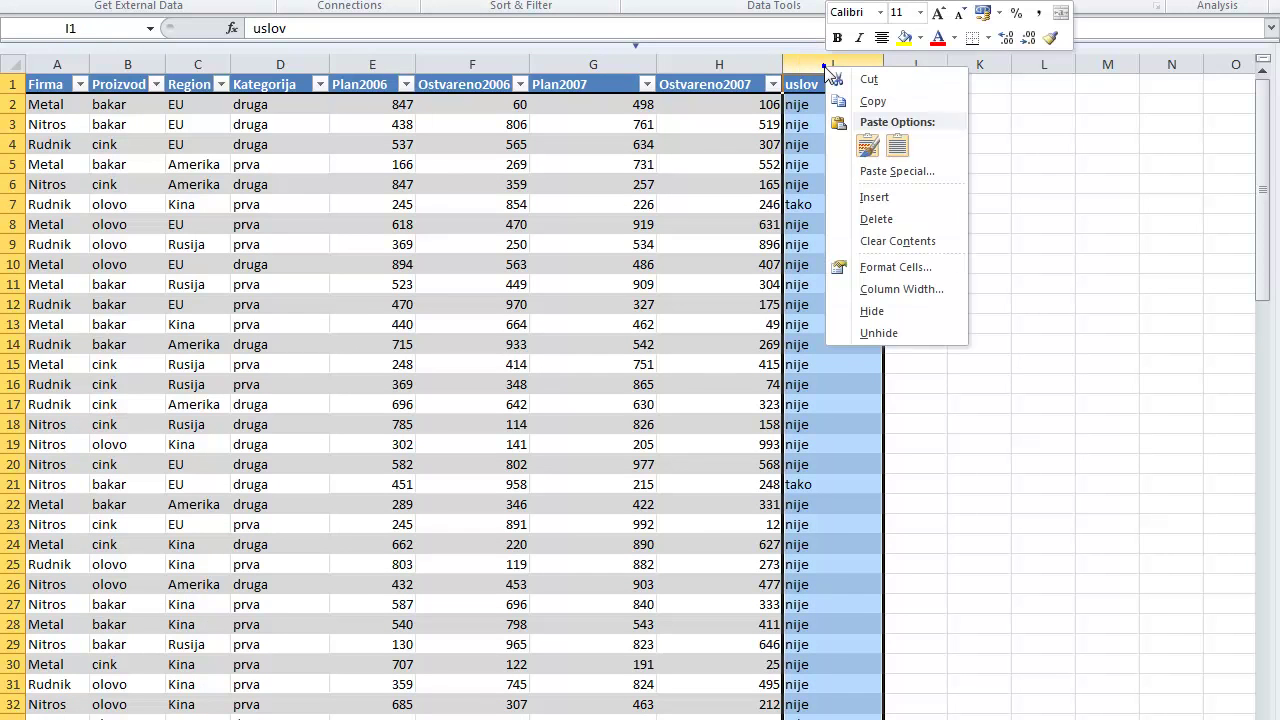
left_click(900, 218)
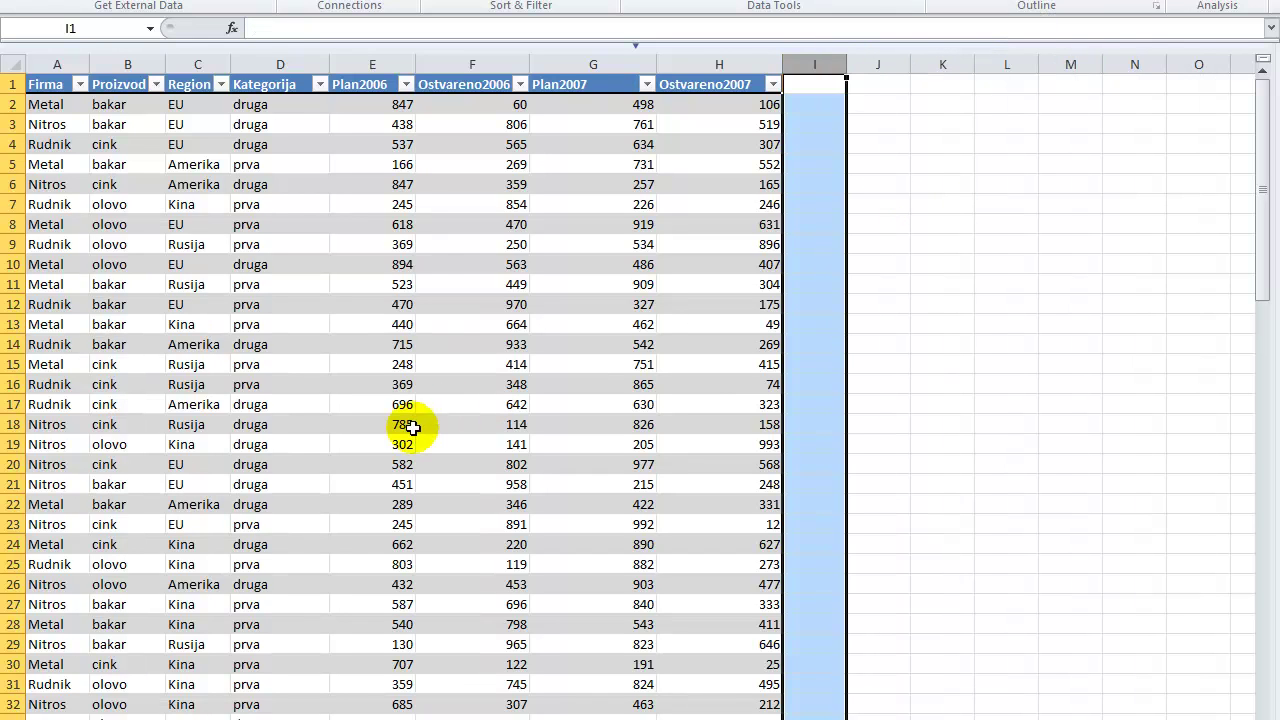
left_click(386, 444)
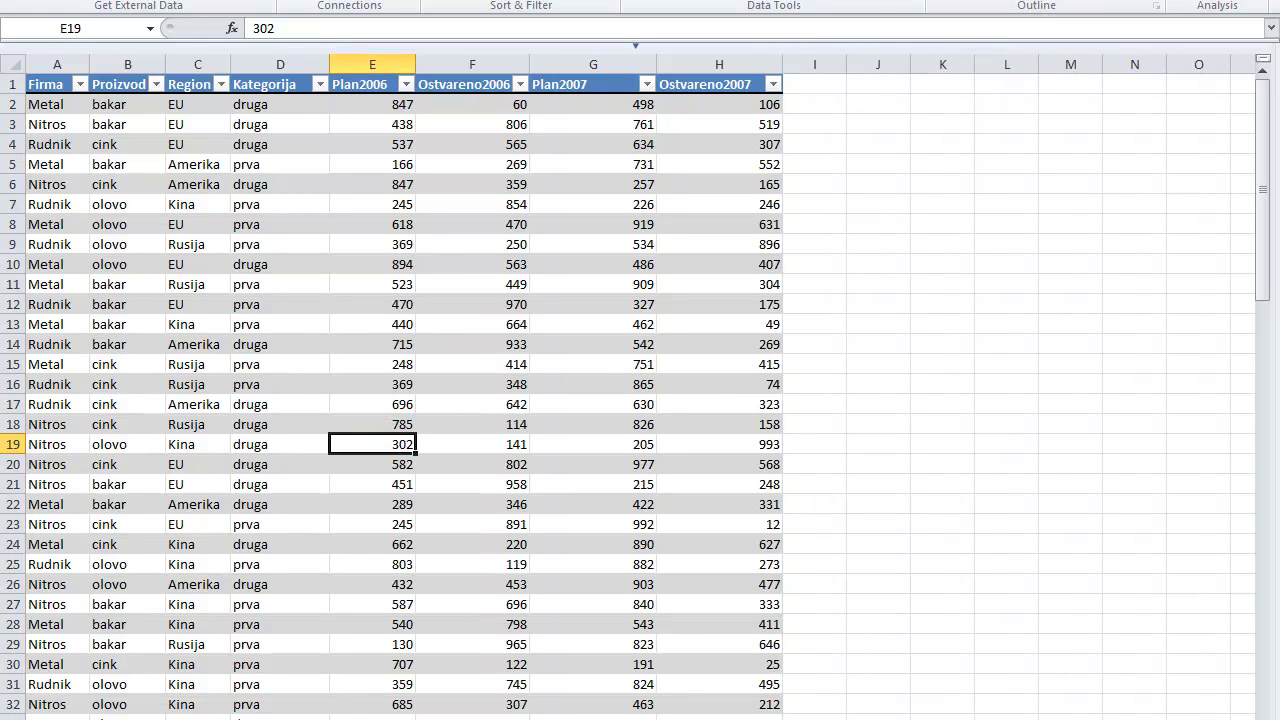
Read question 9 in the Word document and check the Ostvareno2006 column in the Excel table against it.
key("alt+Tab")
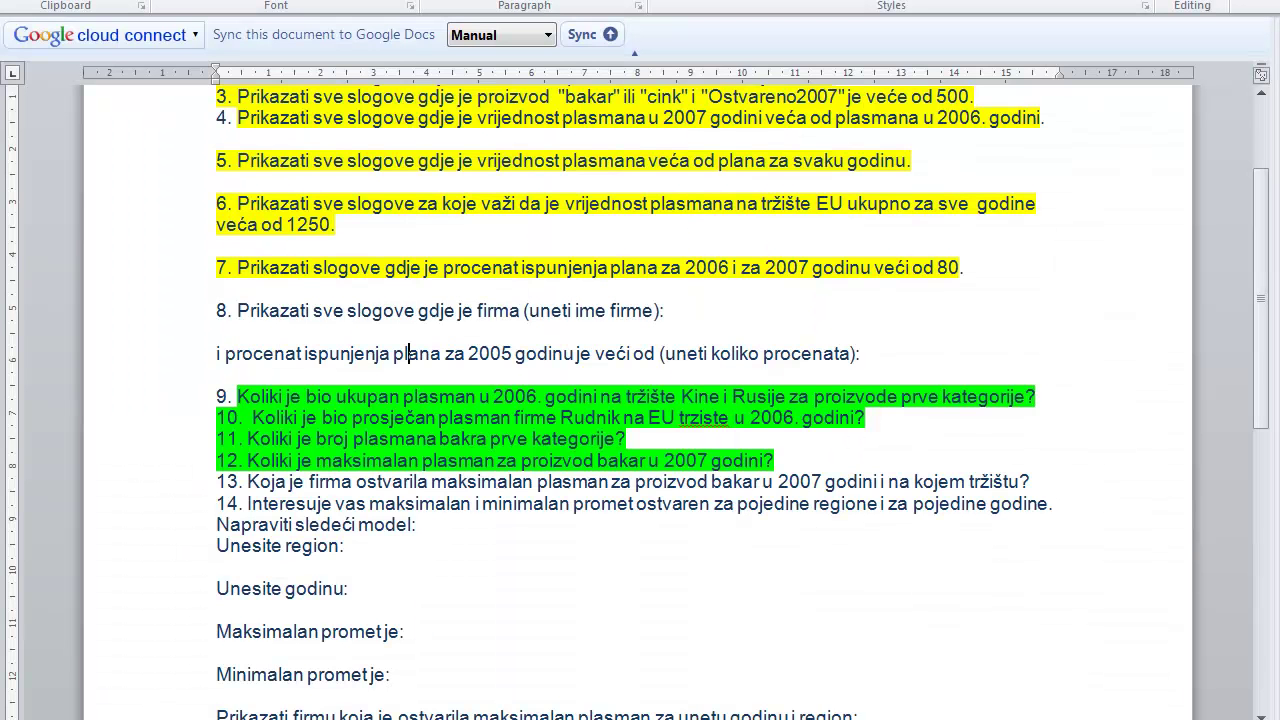
key("alt+Tab")
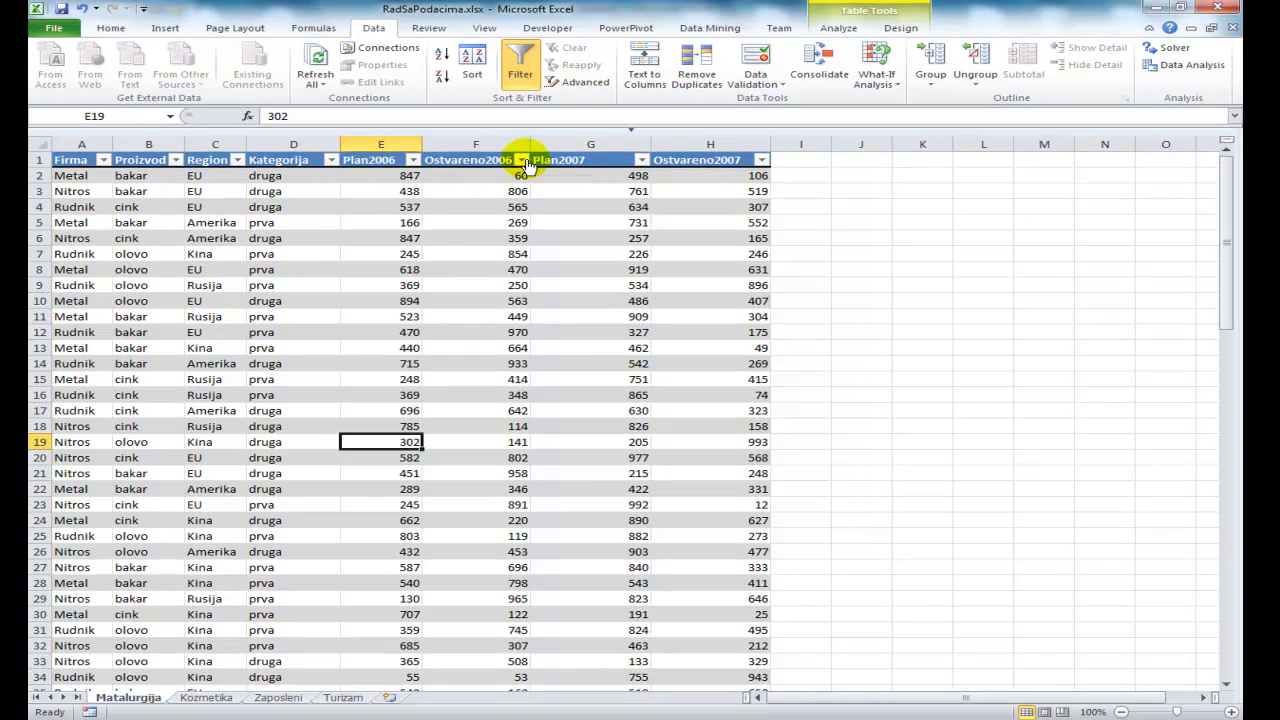
left_click_drag(508, 177, 478, 489)
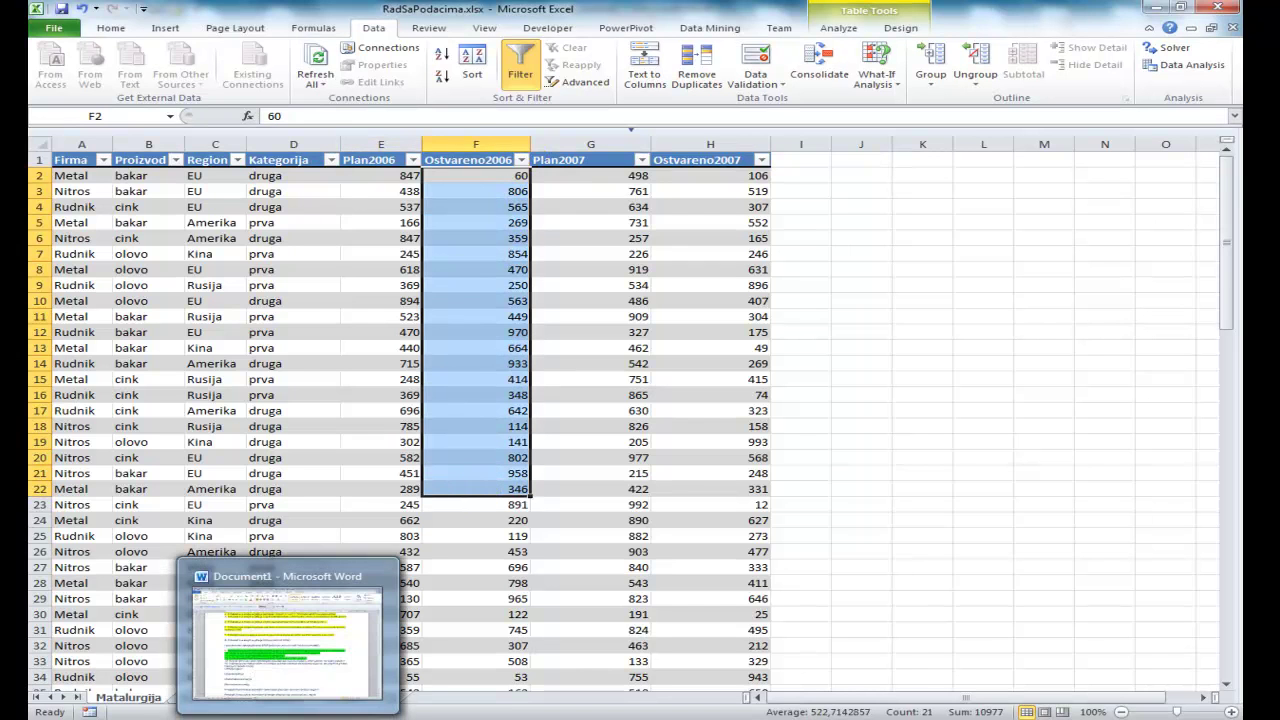
left_click(288, 719)
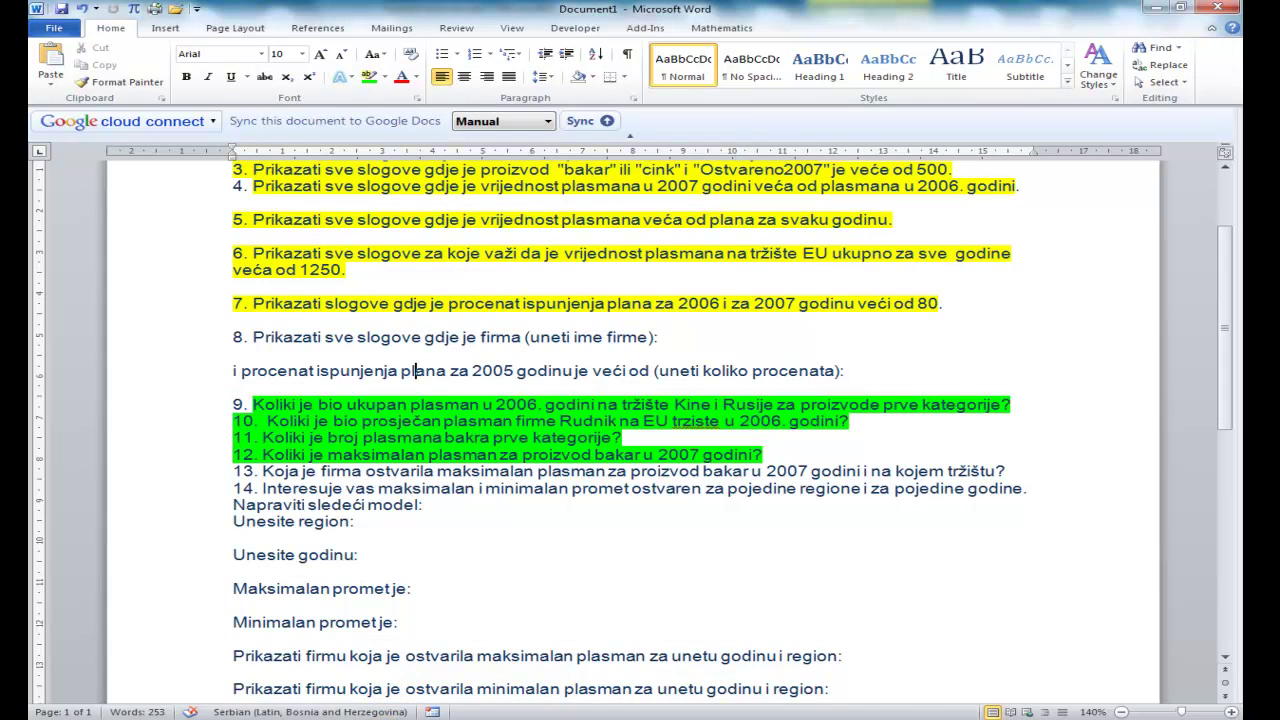
left_click(382, 719)
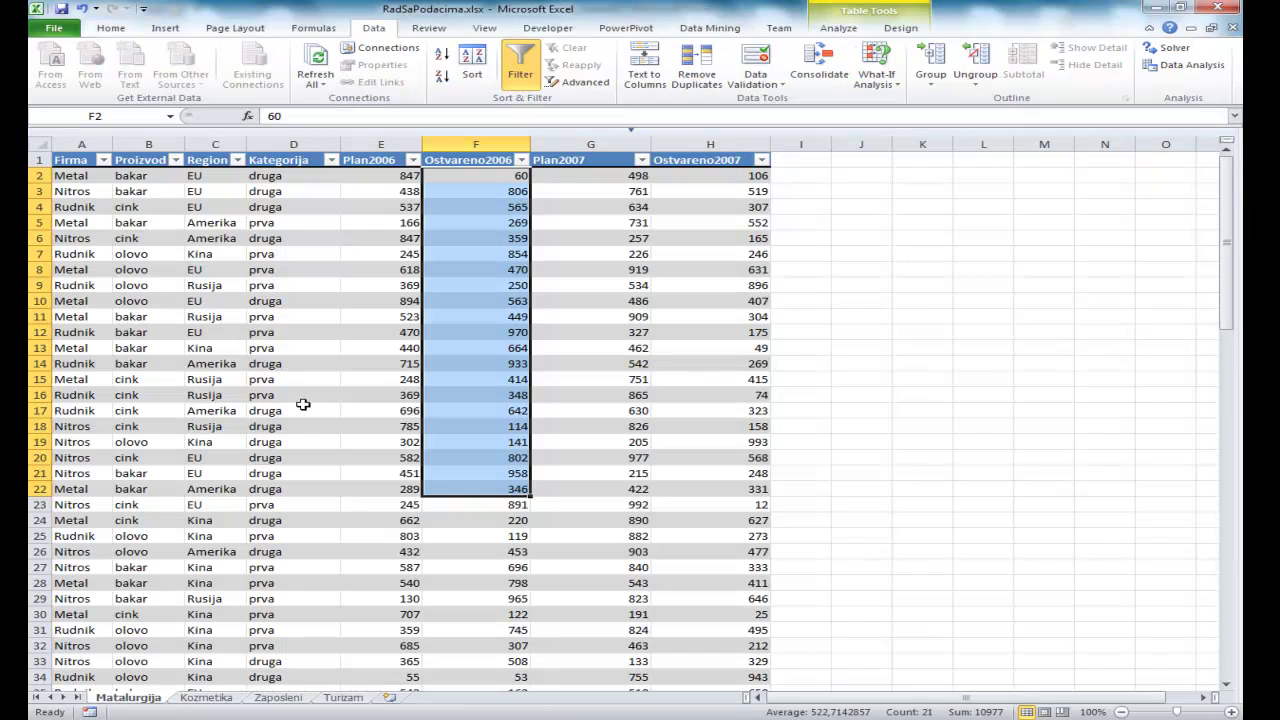
Filter the Region column to show only Kina and Rusija.
left_click(175, 160)
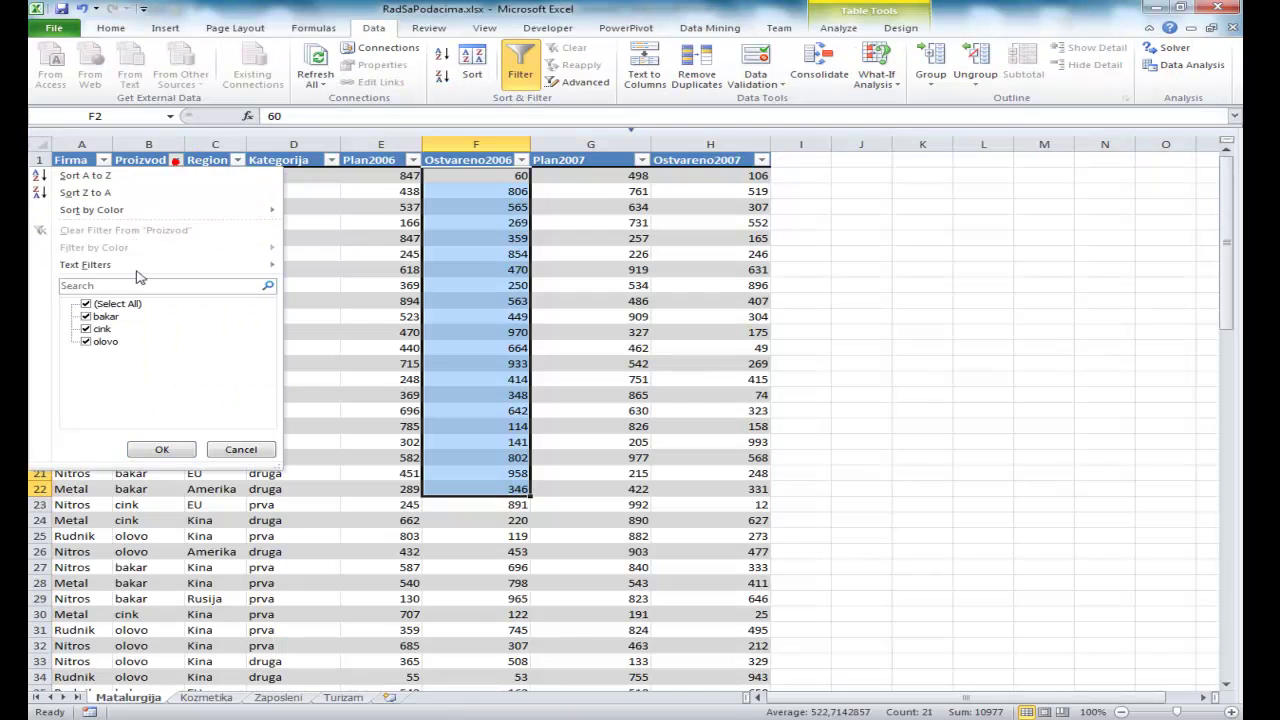
left_click(237, 162)
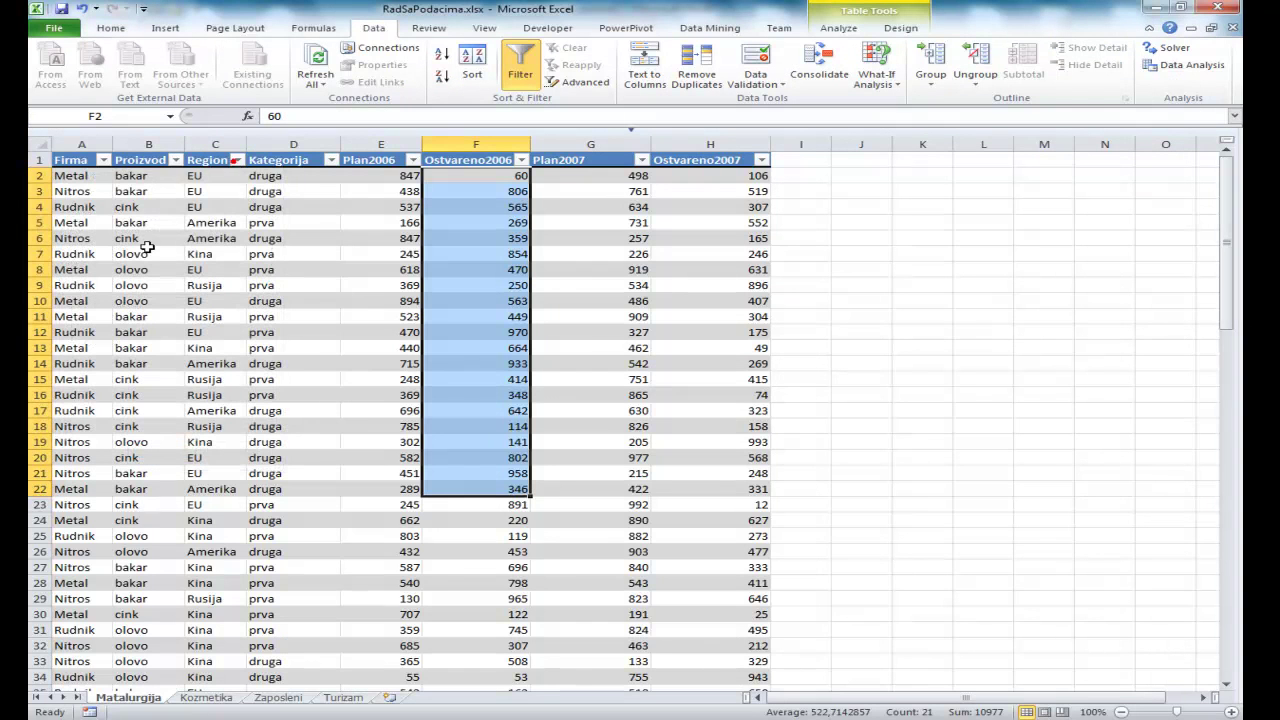
left_click(238, 161)
left_click(110, 303)
left_click(102, 341)
left_click(98, 356)
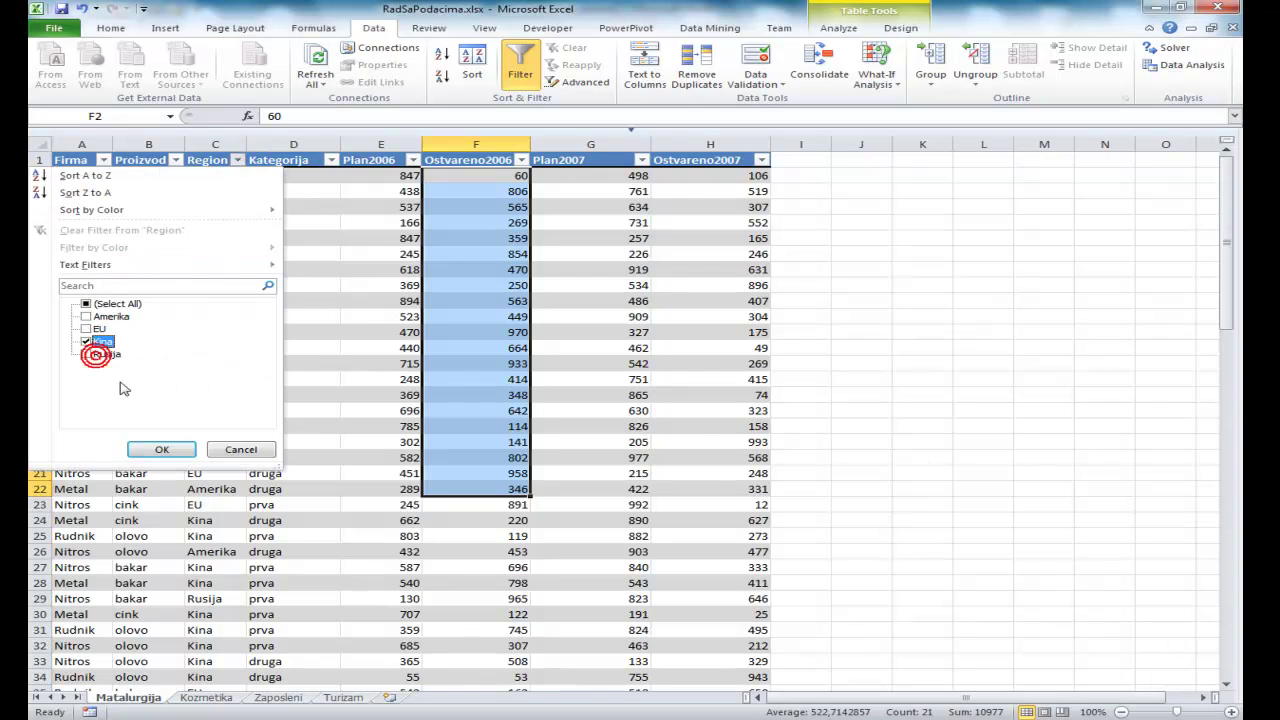
left_click(160, 449)
Filter the Kategorija column to show only prva.
left_click(330, 160)
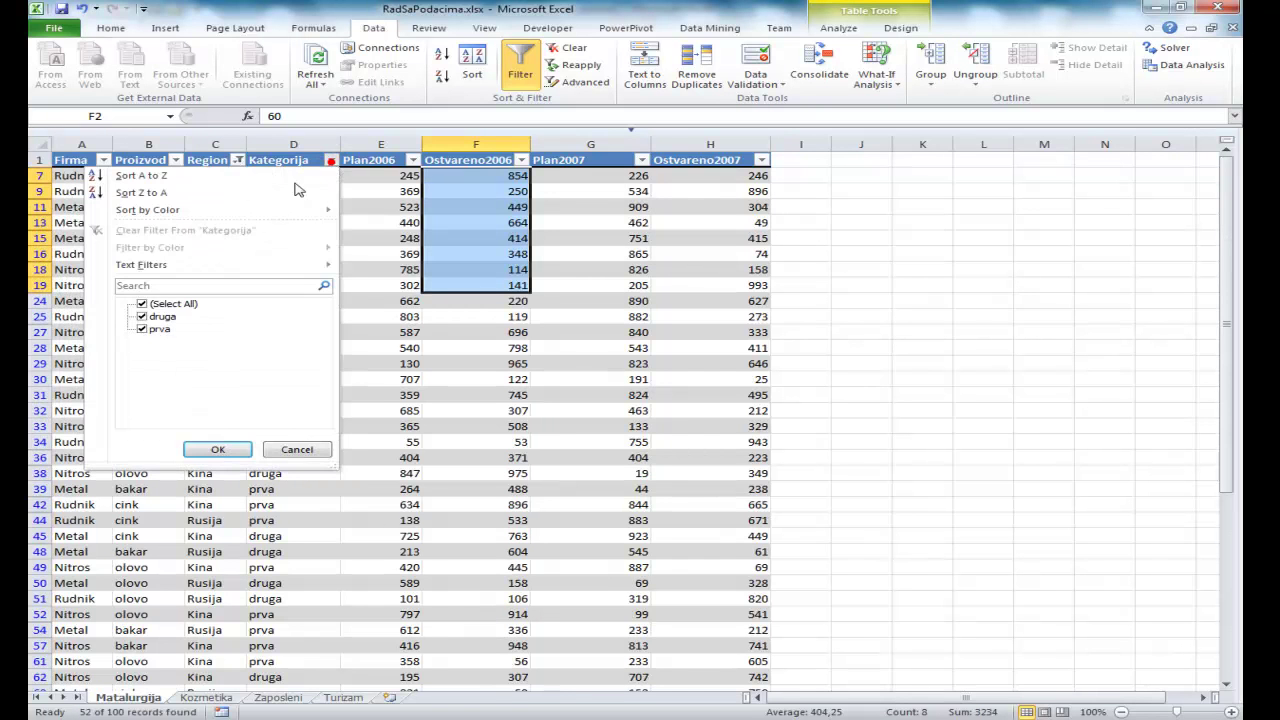
left_click(168, 305)
left_click(152, 329)
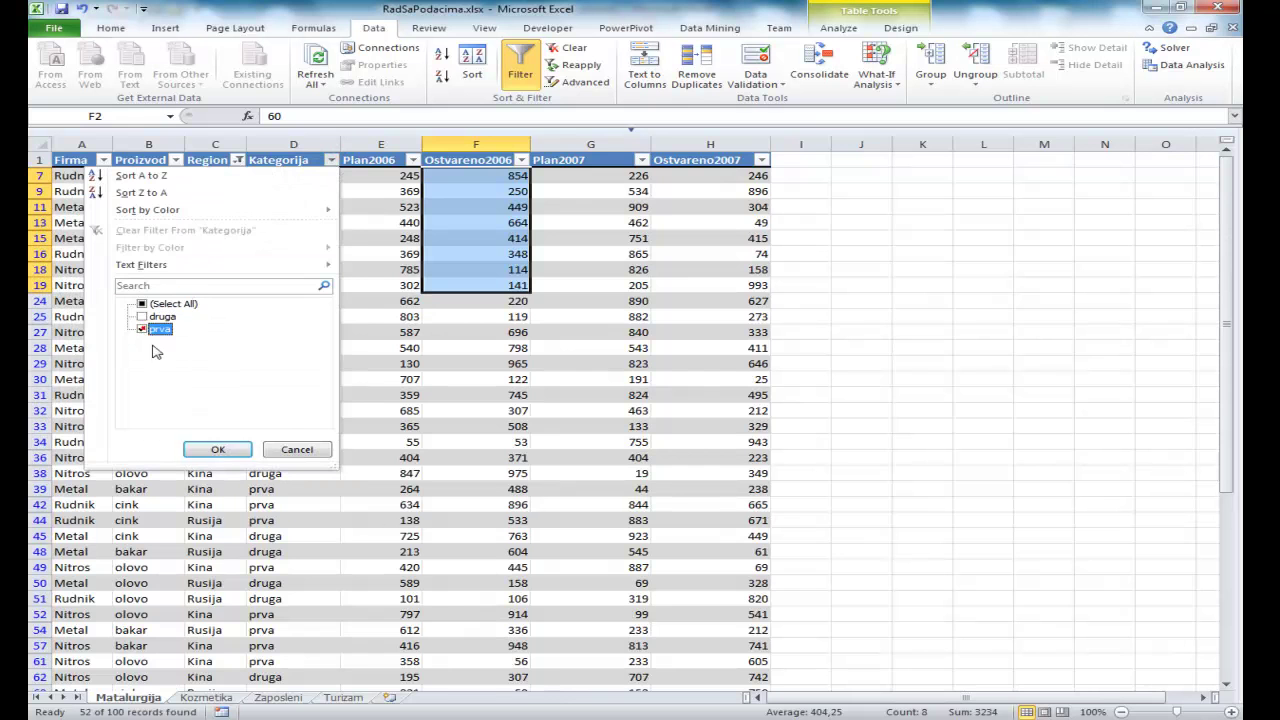
left_click(213, 448)
Recheck question 9 in Word and set the Ostvareno2006 cell of the Excel table's Total row to Sum.
left_click(437, 427)
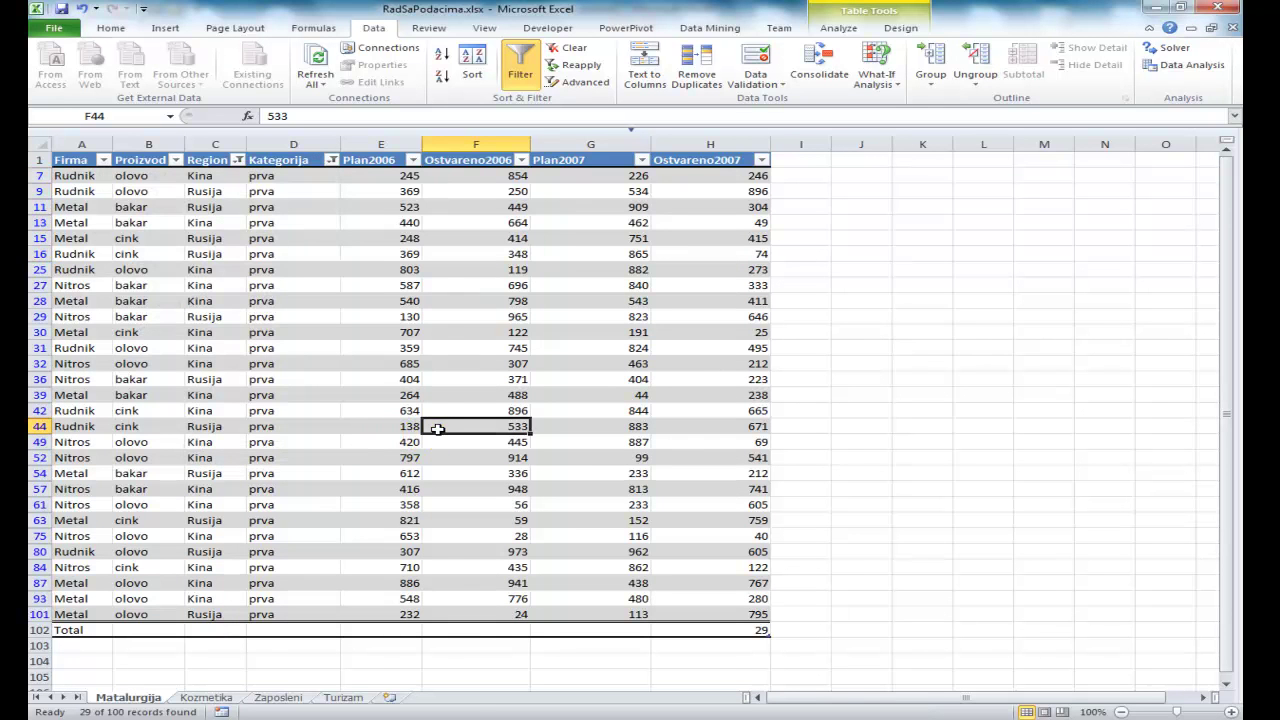
left_click(486, 630)
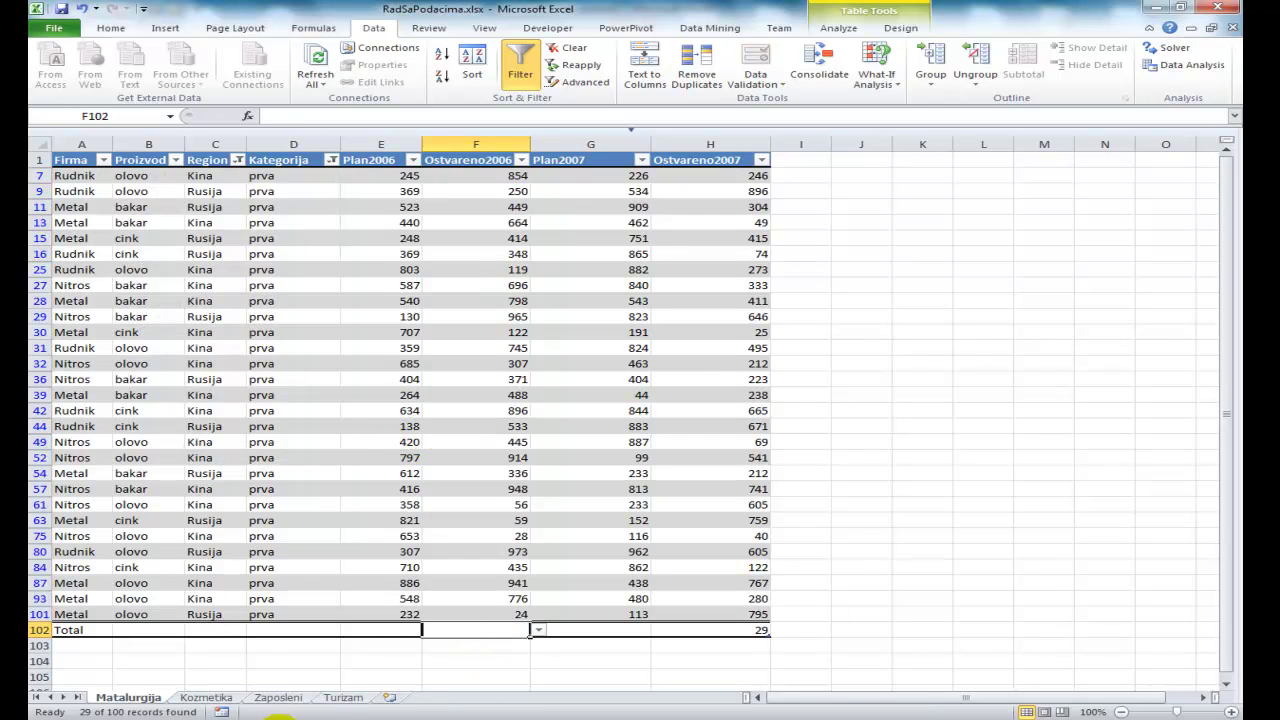
key("alt+Tab")
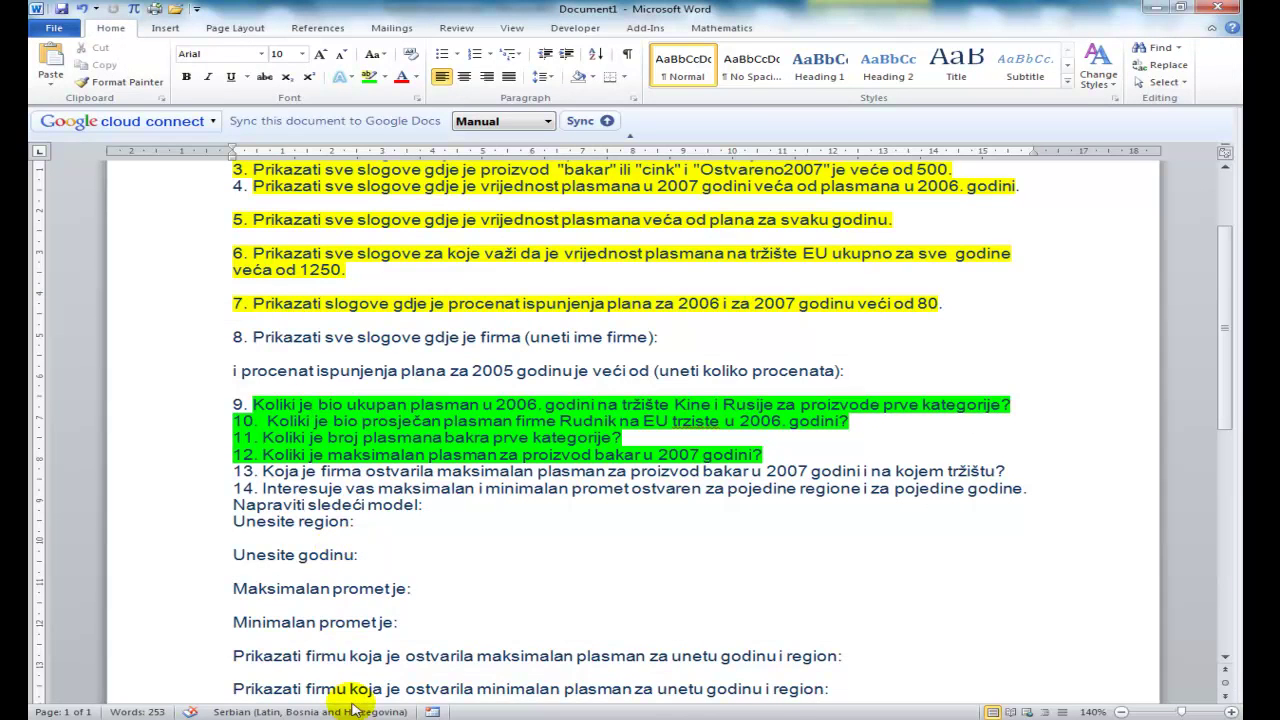
key("alt+Tab")
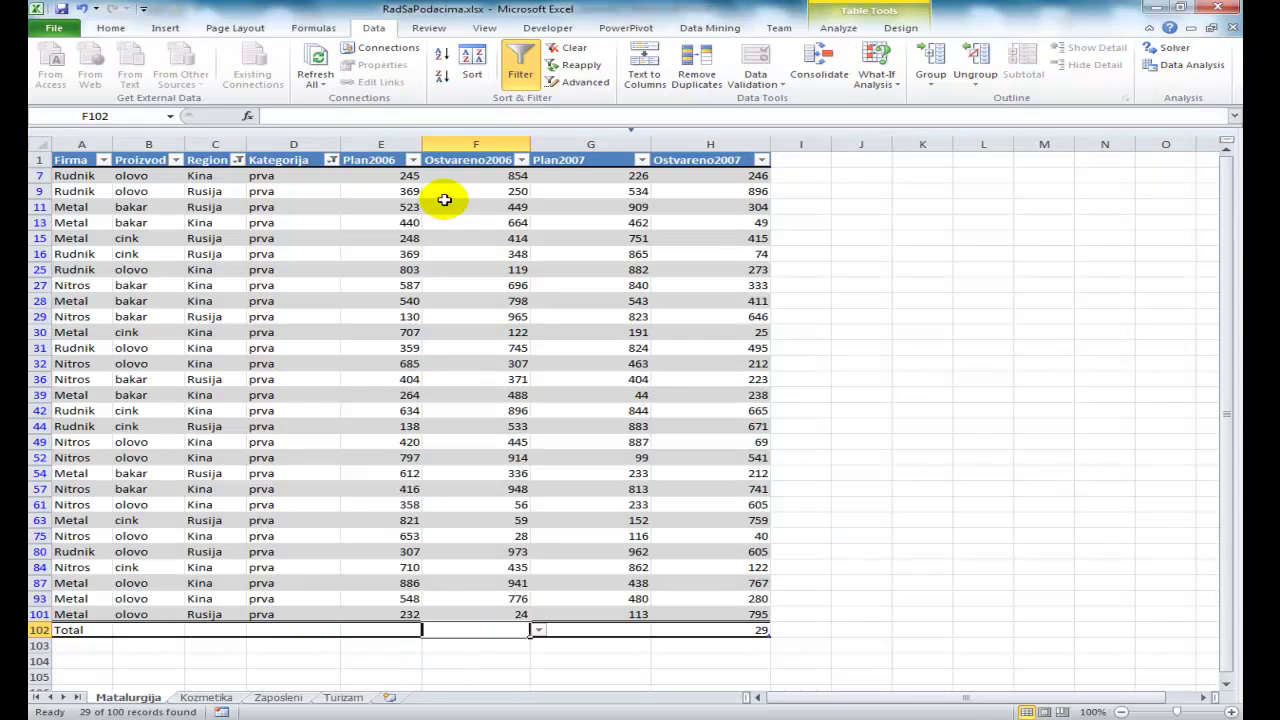
left_click(538, 630)
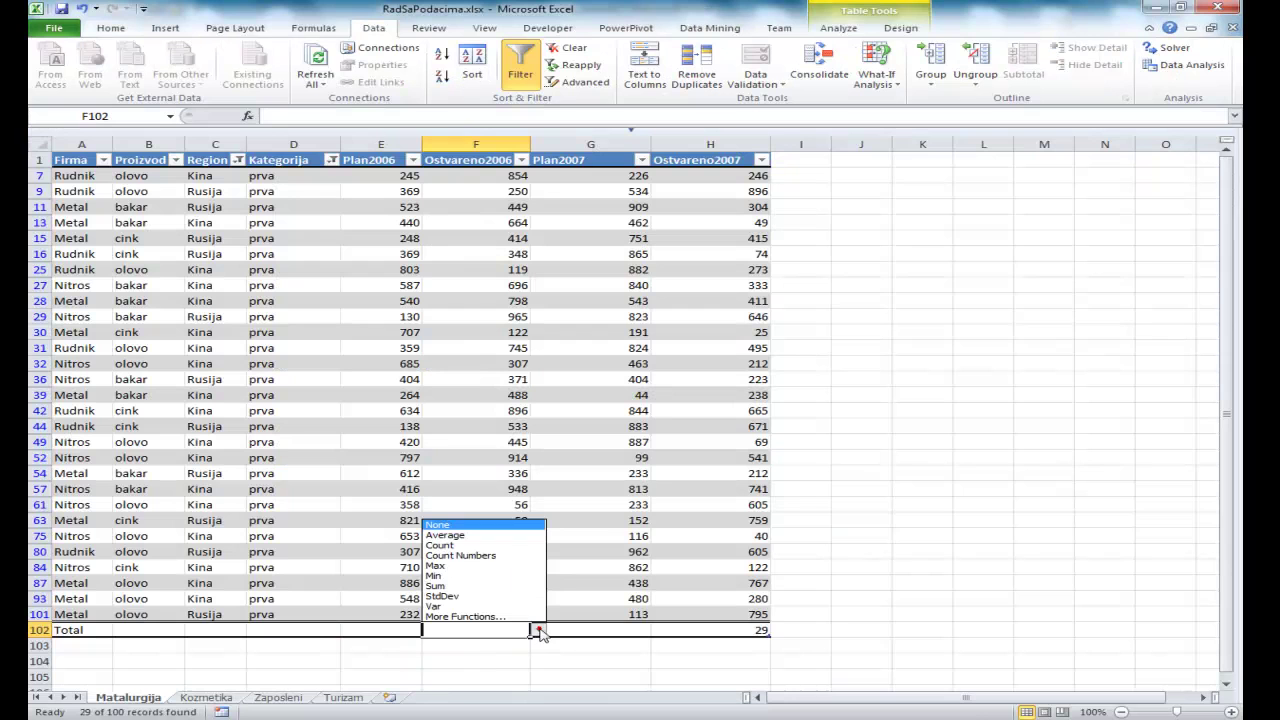
left_click(470, 586)
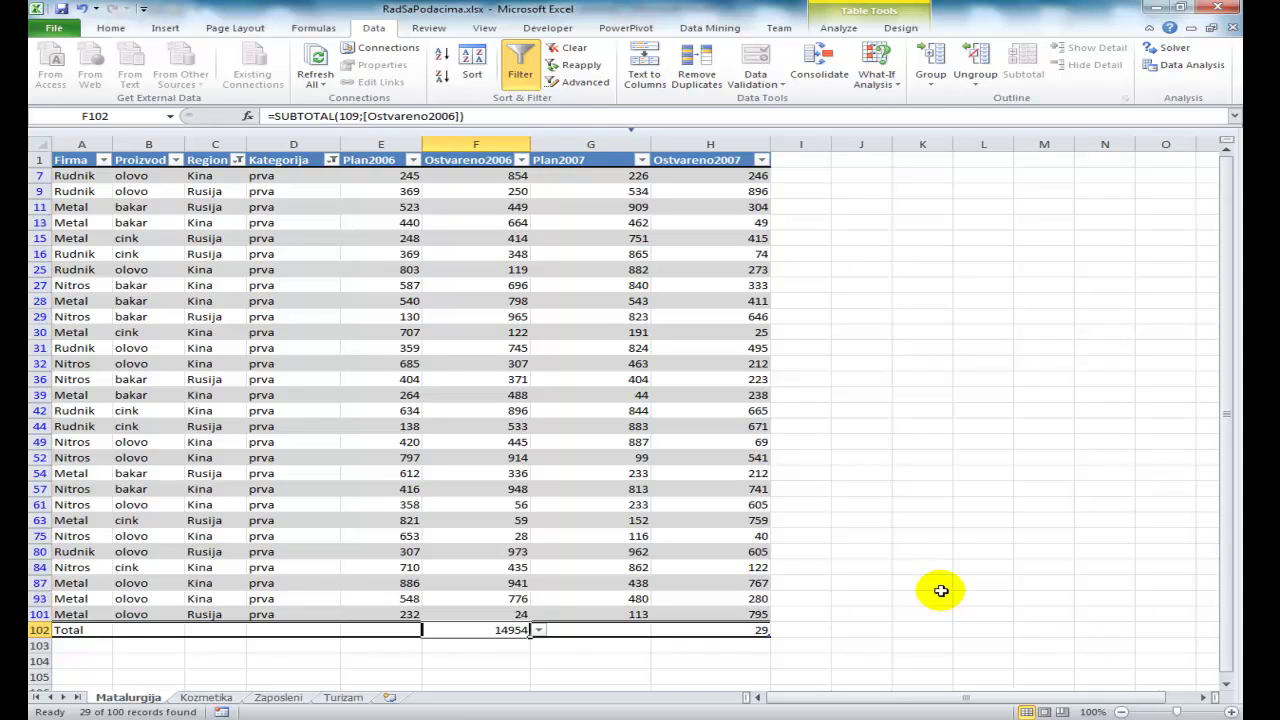
Clear all filters from the table, read question 10 in the Word document and return to the Excel workbook.
left_click(565, 50)
left_click(517, 331)
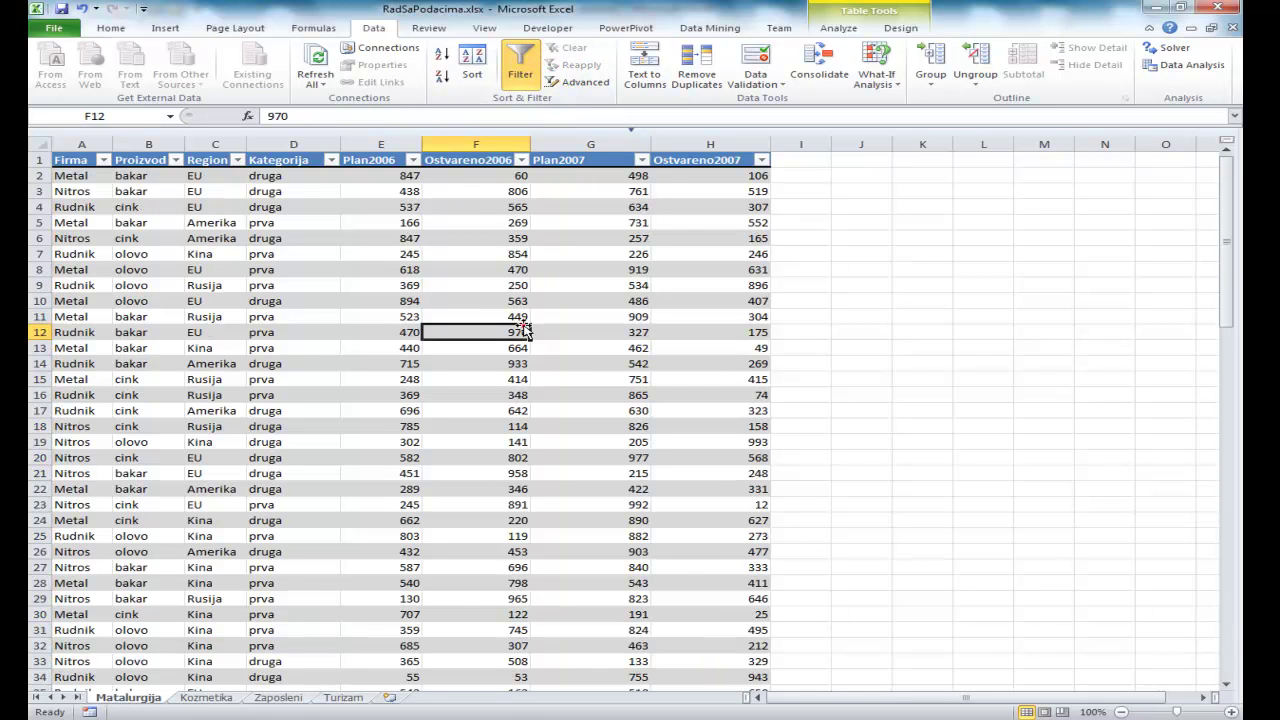
key("alt+Tab")
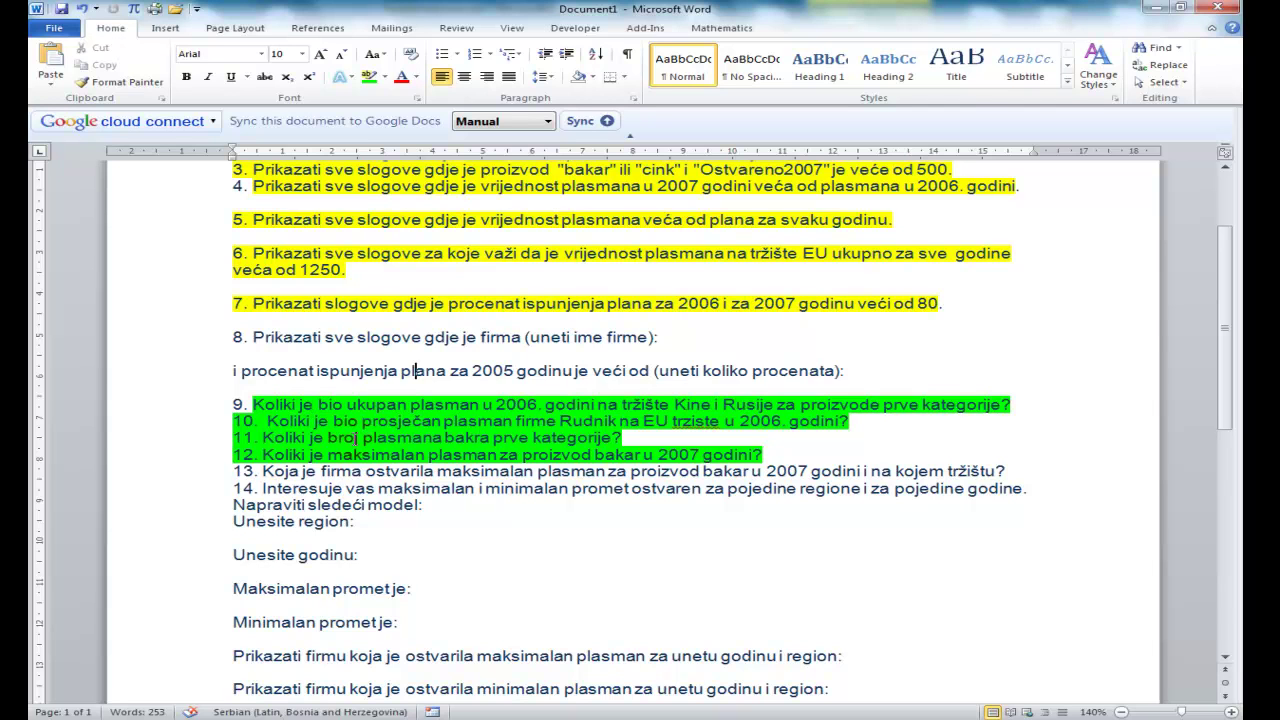
left_click(400, 421)
left_click(325, 714)
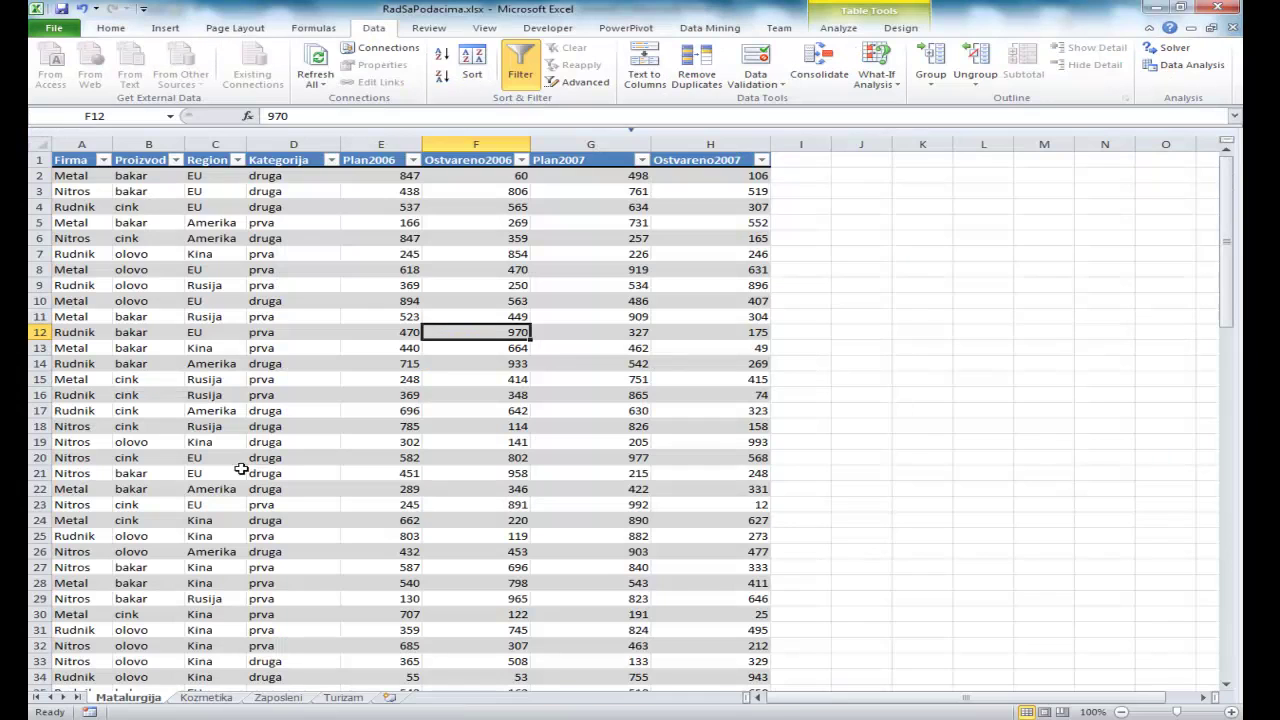
Filter the Firma column to show only Rudnik.
left_click(103, 161)
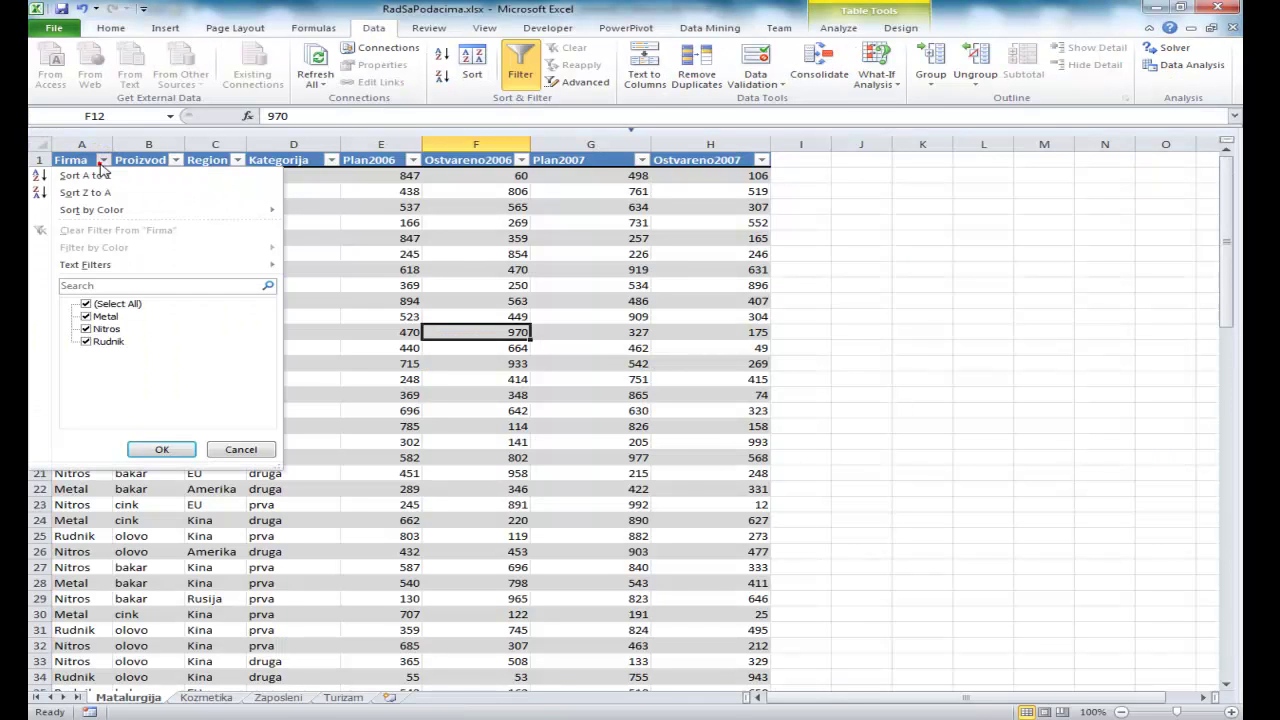
left_click(86, 303)
left_click(87, 341)
left_click(161, 449)
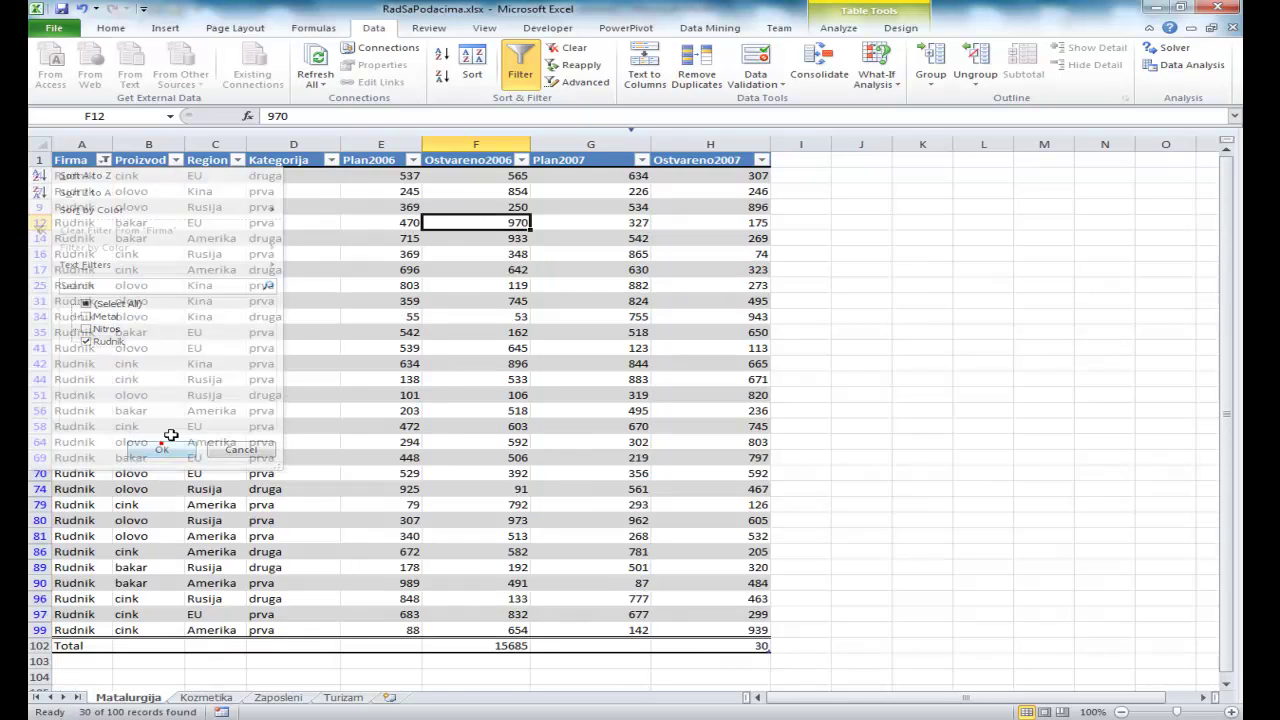
Filter the Region column to show only EU.
left_click(238, 160)
left_click(115, 303)
left_click(99, 330)
left_click(136, 449)
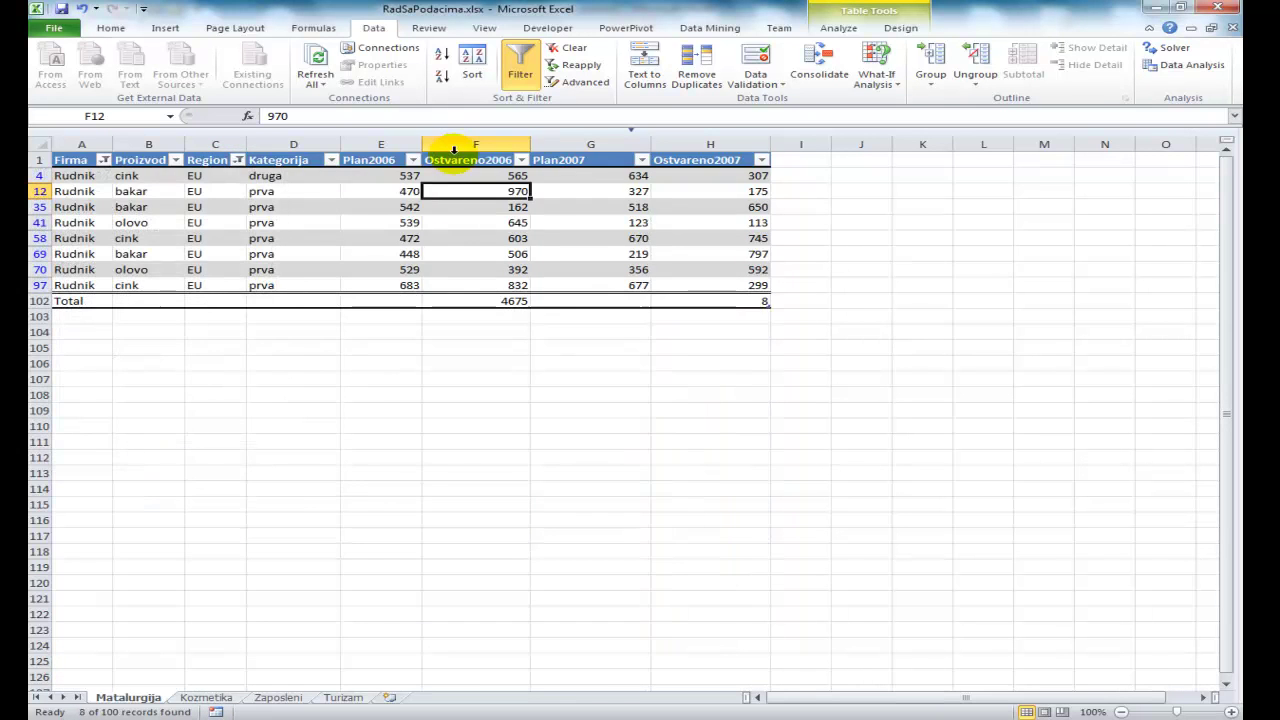
Recheck question 10 in Word and set the Ostvareno2006 cell of the Excel table's Total row to Average.
mouse_move(347, 716)
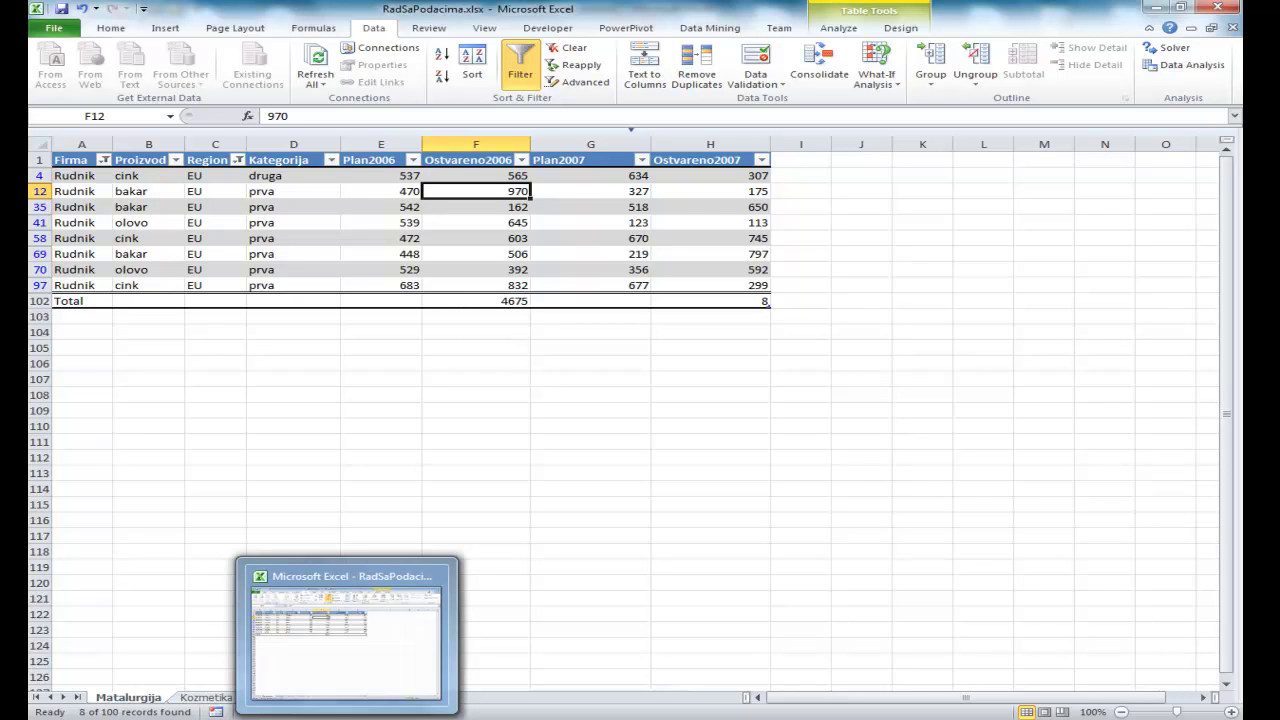
left_click(347, 719)
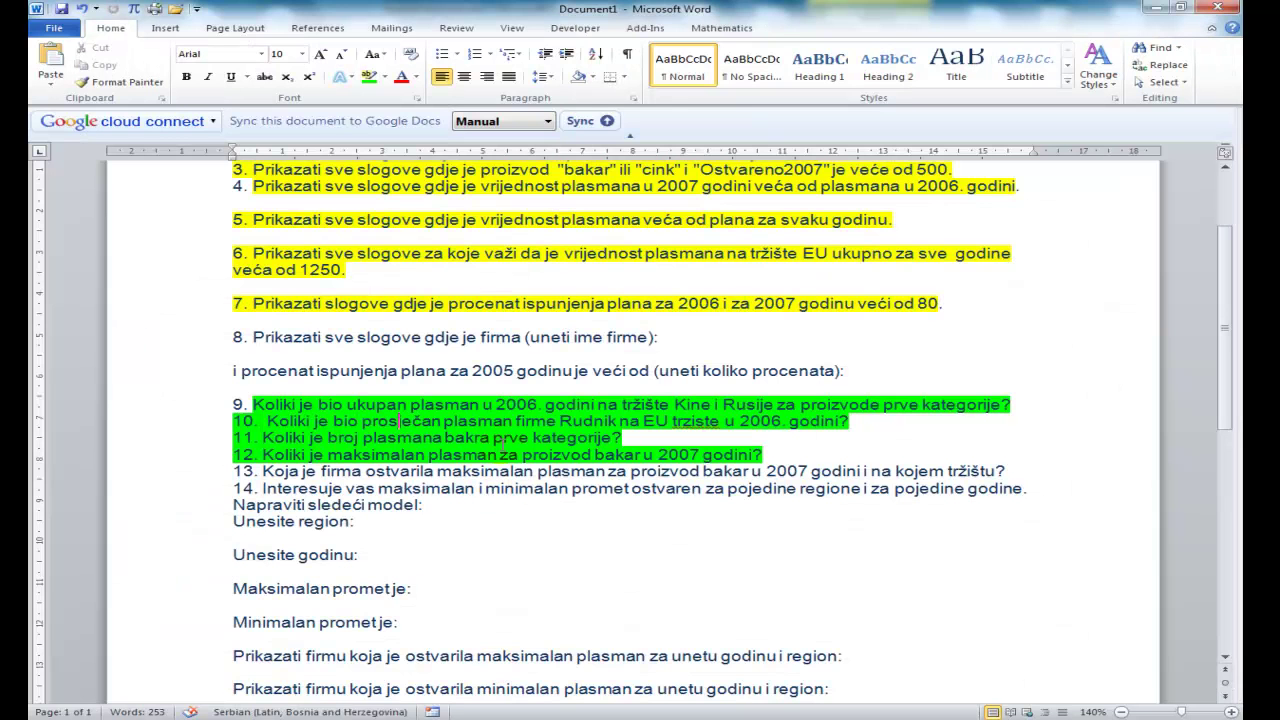
left_click(355, 715)
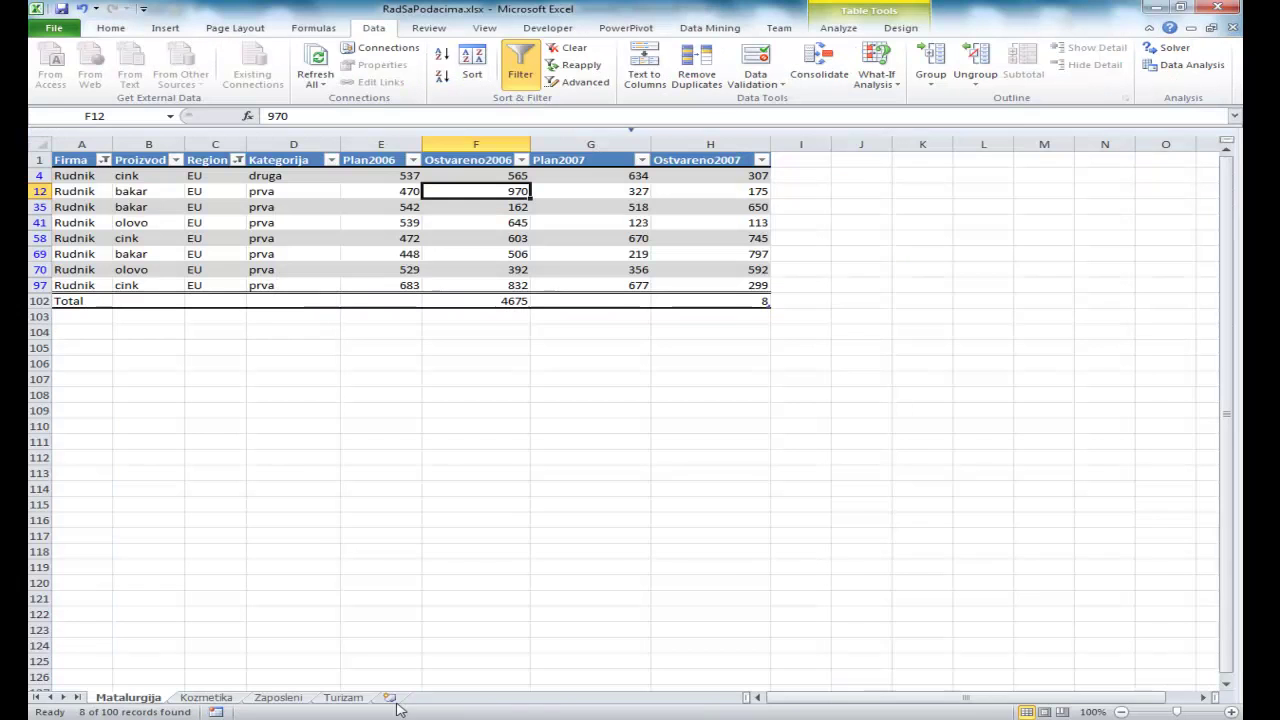
left_click(510, 301)
left_click(537, 302)
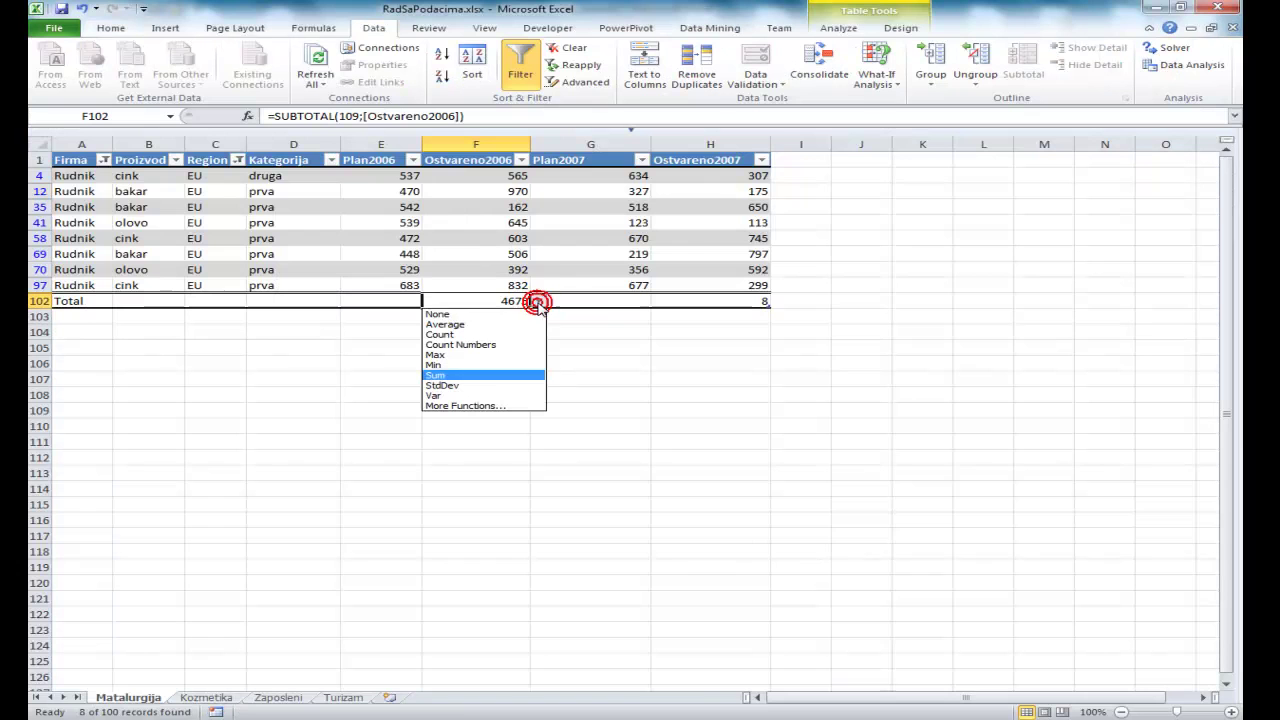
left_click(478, 325)
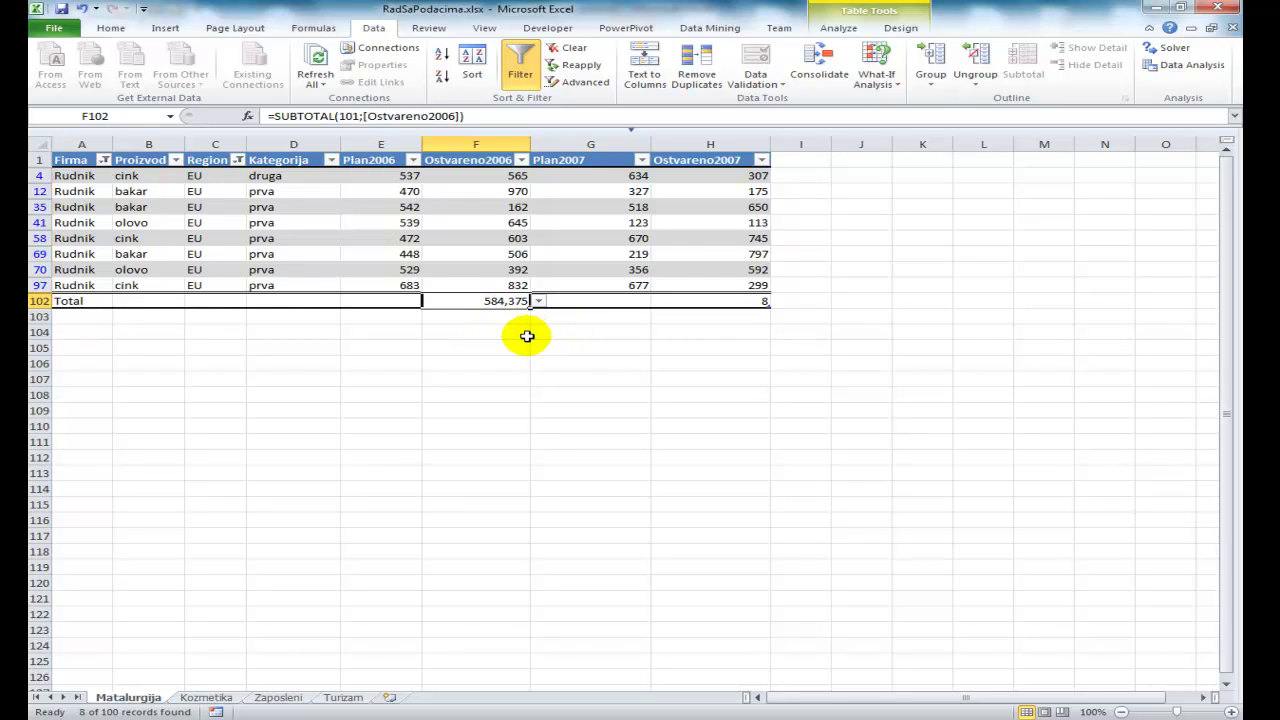
Clear all filters from the table, read question 11 in the Word document and return to the Excel workbook.
left_click(568, 48)
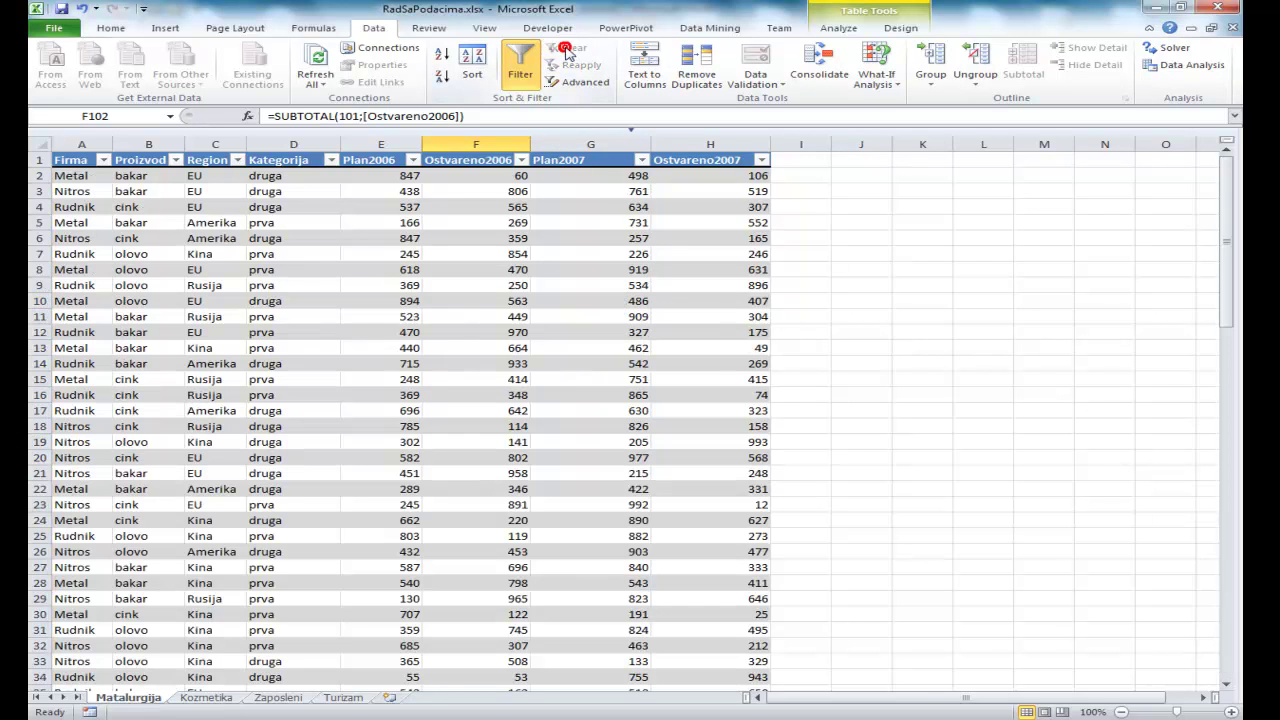
key("alt+Tab")
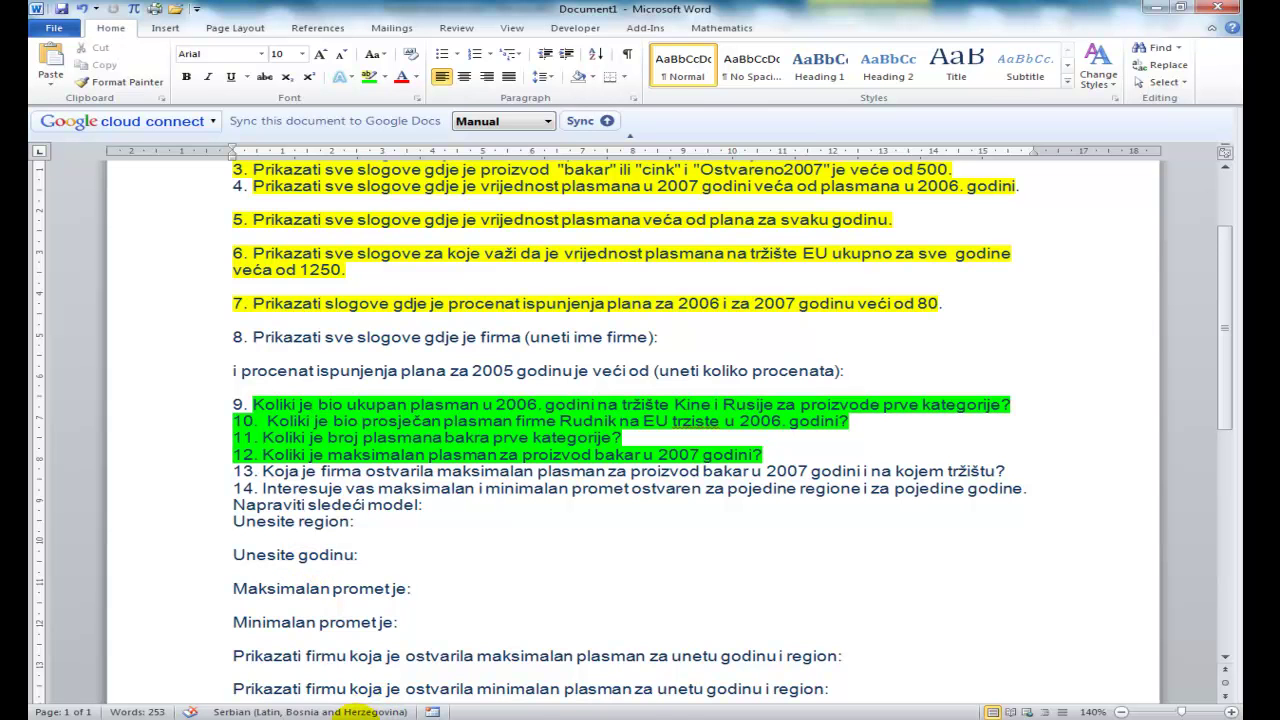
left_click(240, 716)
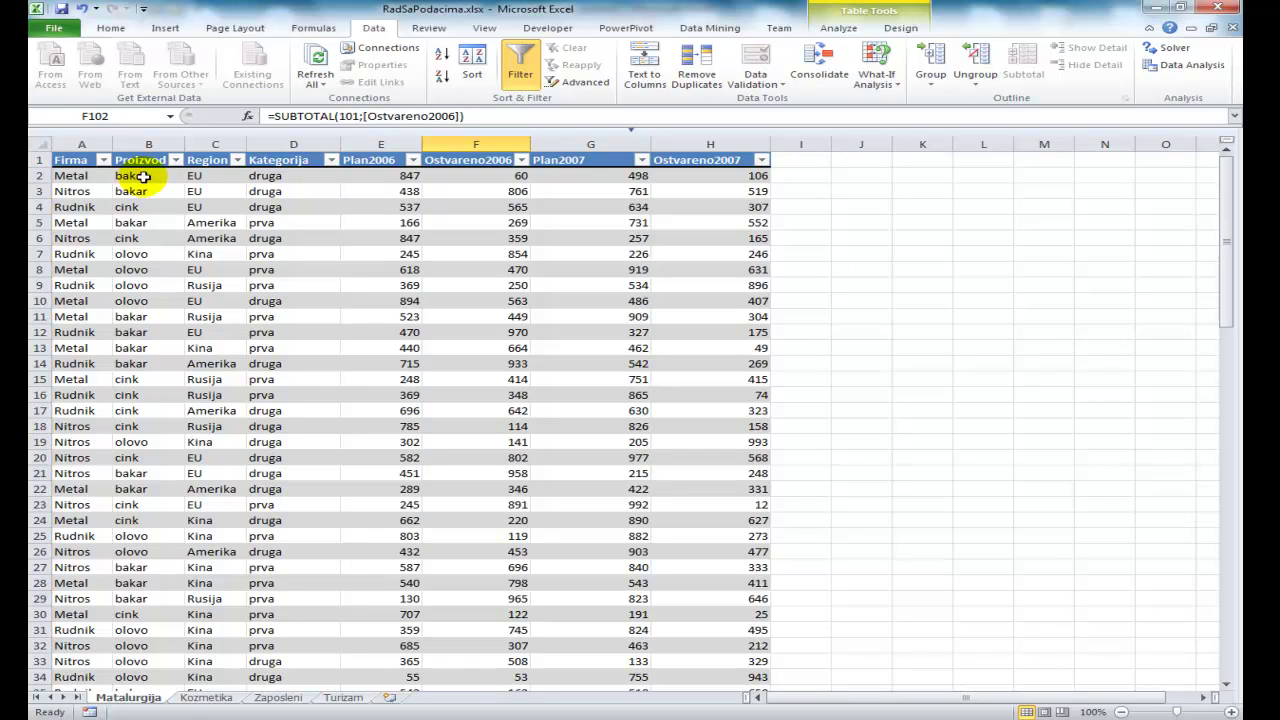
Filter the Proizvod column to show only bakar.
left_click(175, 161)
left_click(100, 303)
left_click(103, 316)
left_click(162, 449)
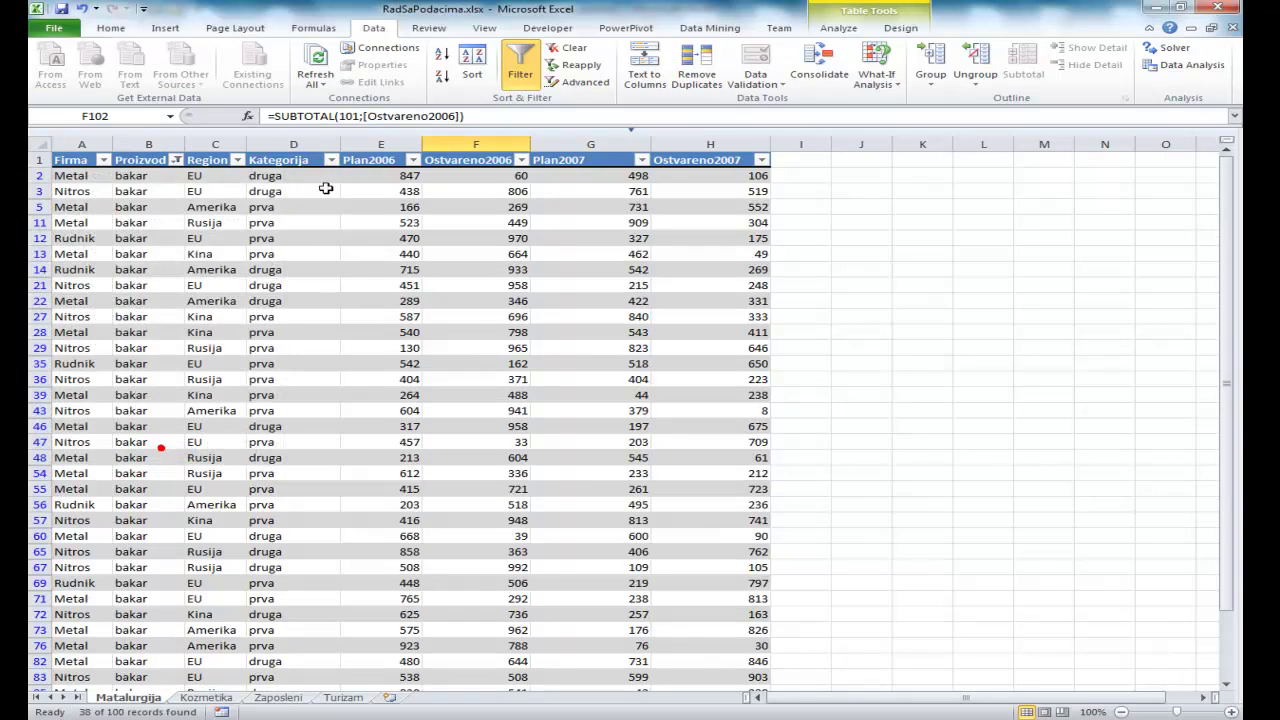
Filter the Kategorija column to show only prva and set the Ostvareno2006 cell of the Total row to Count.
left_click(330, 161)
left_click(172, 303)
left_click(146, 330)
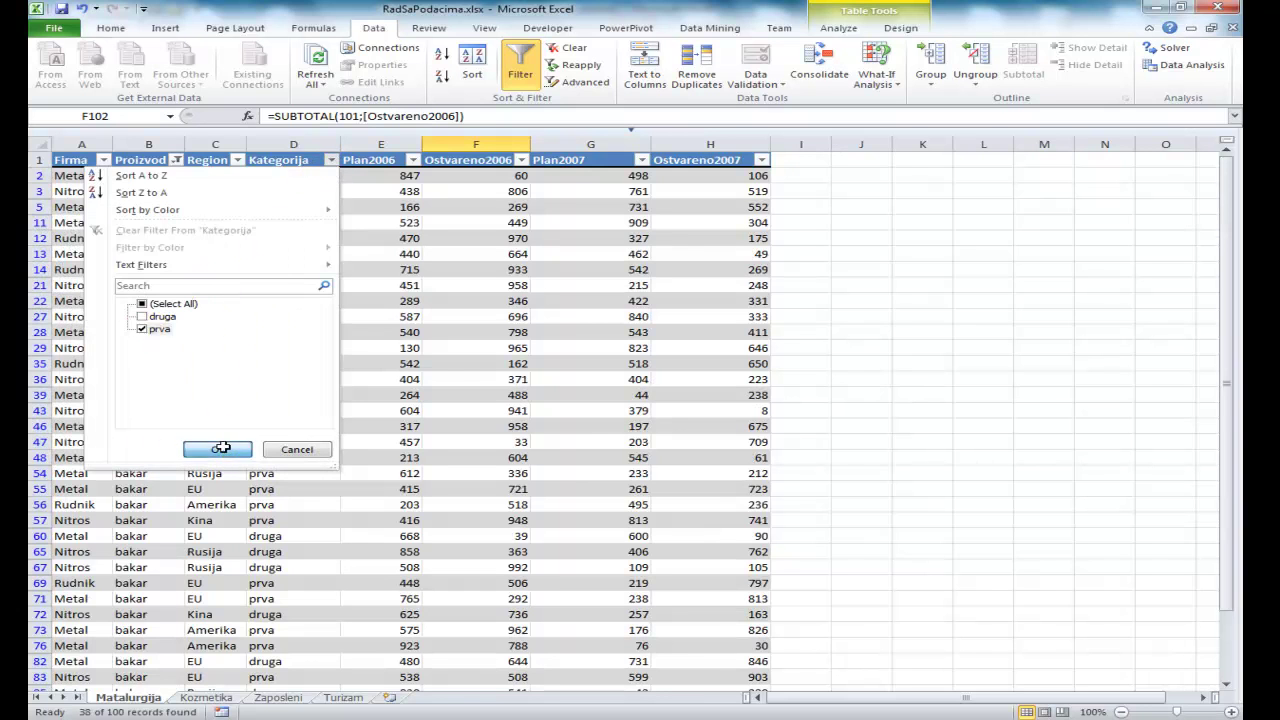
left_click(218, 449)
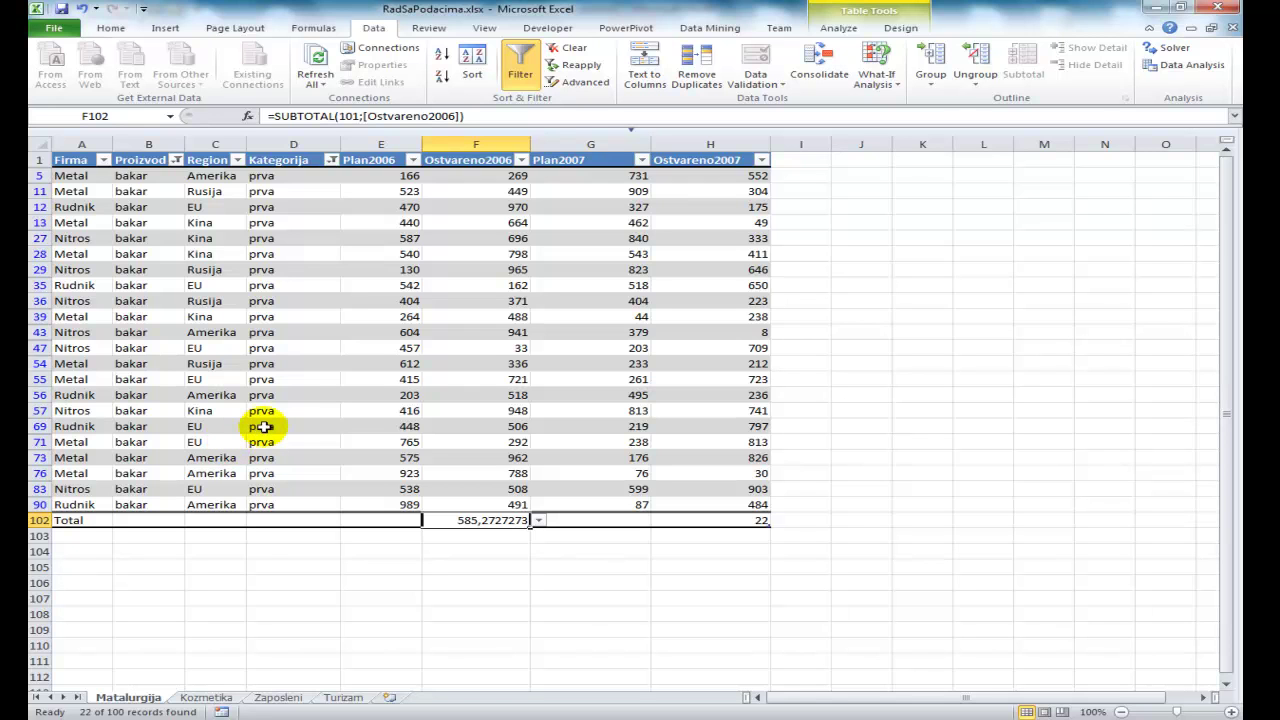
left_click(539, 520)
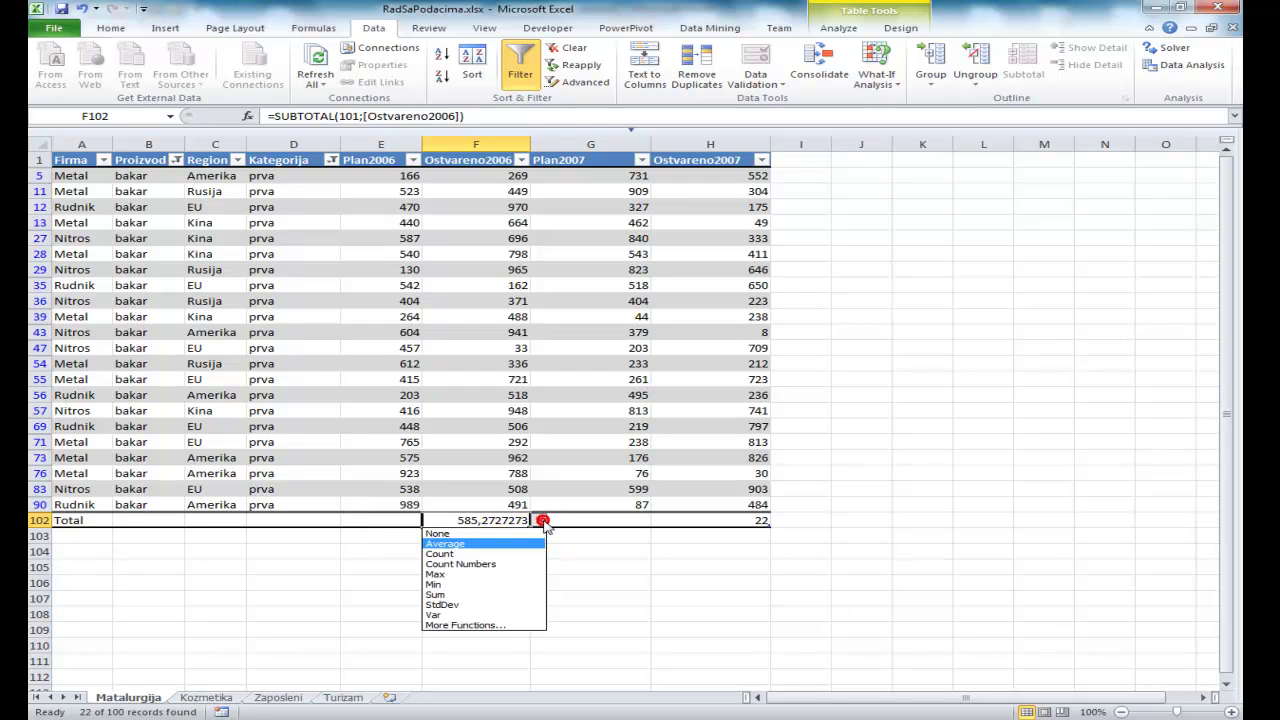
left_click(490, 554)
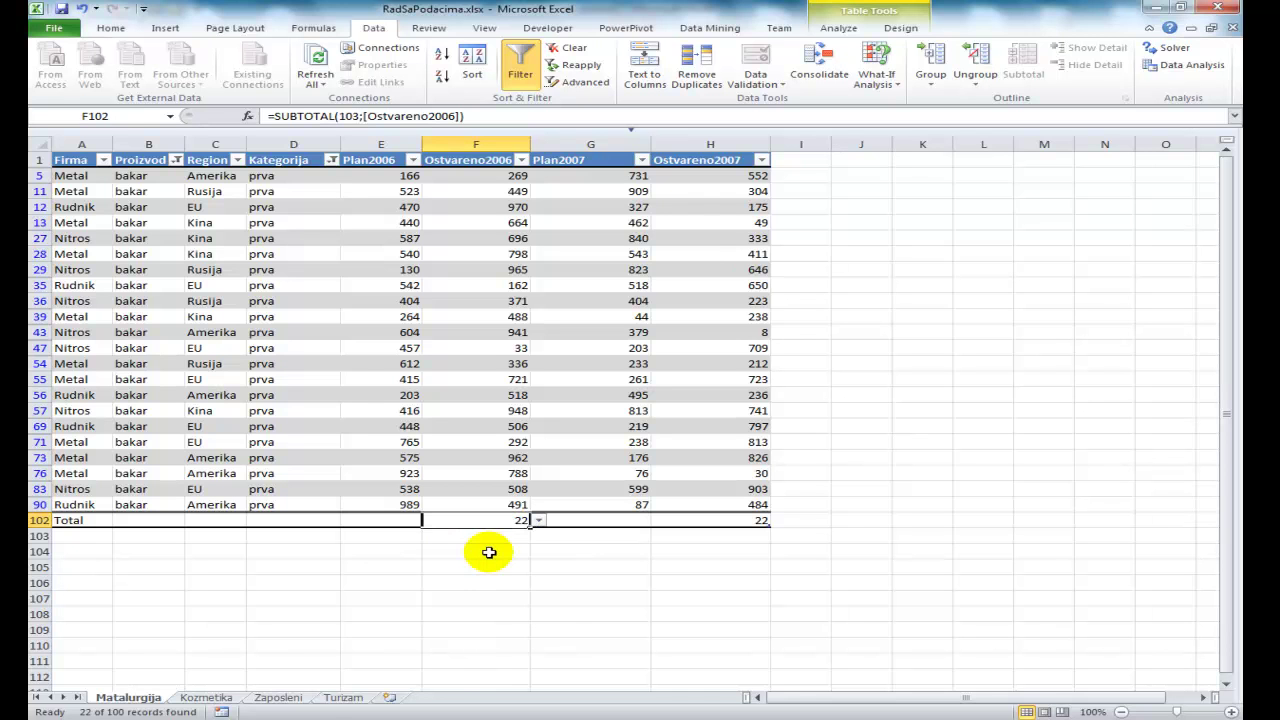
Read question 12 in the Word document, return to the Excel workbook and clear all filters from the table.
mouse_move(319, 716)
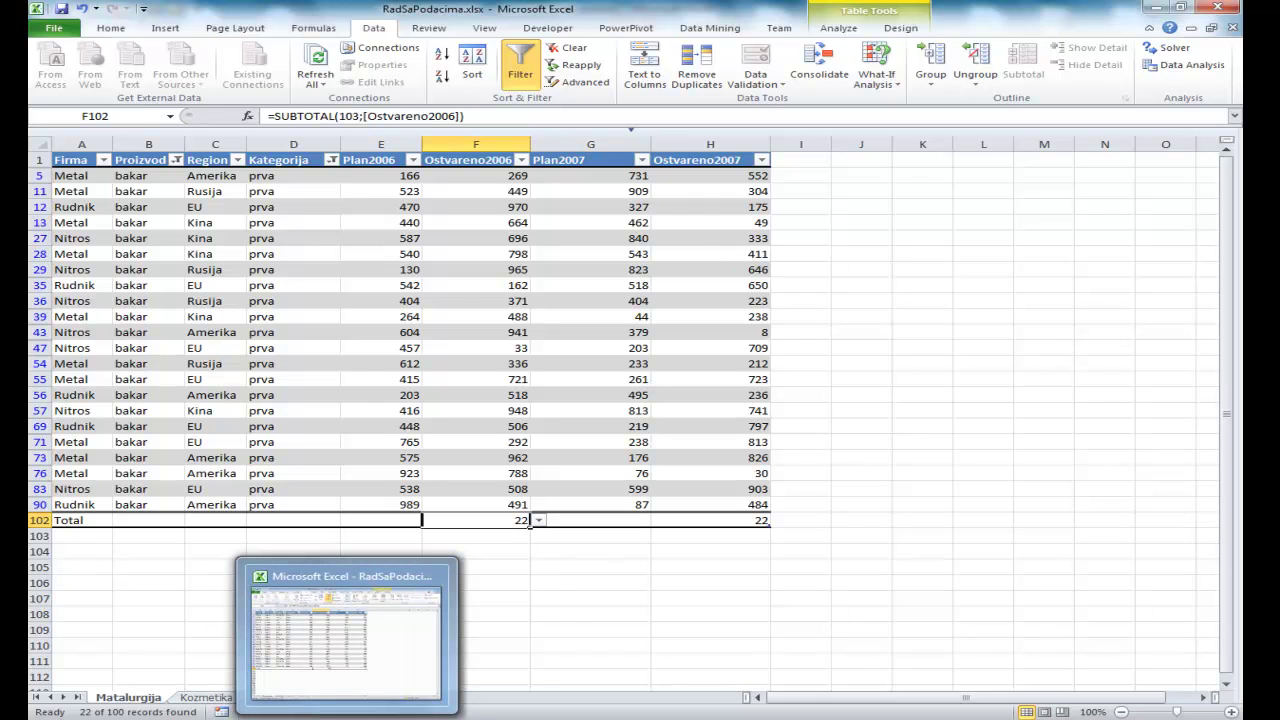
left_click(300, 635)
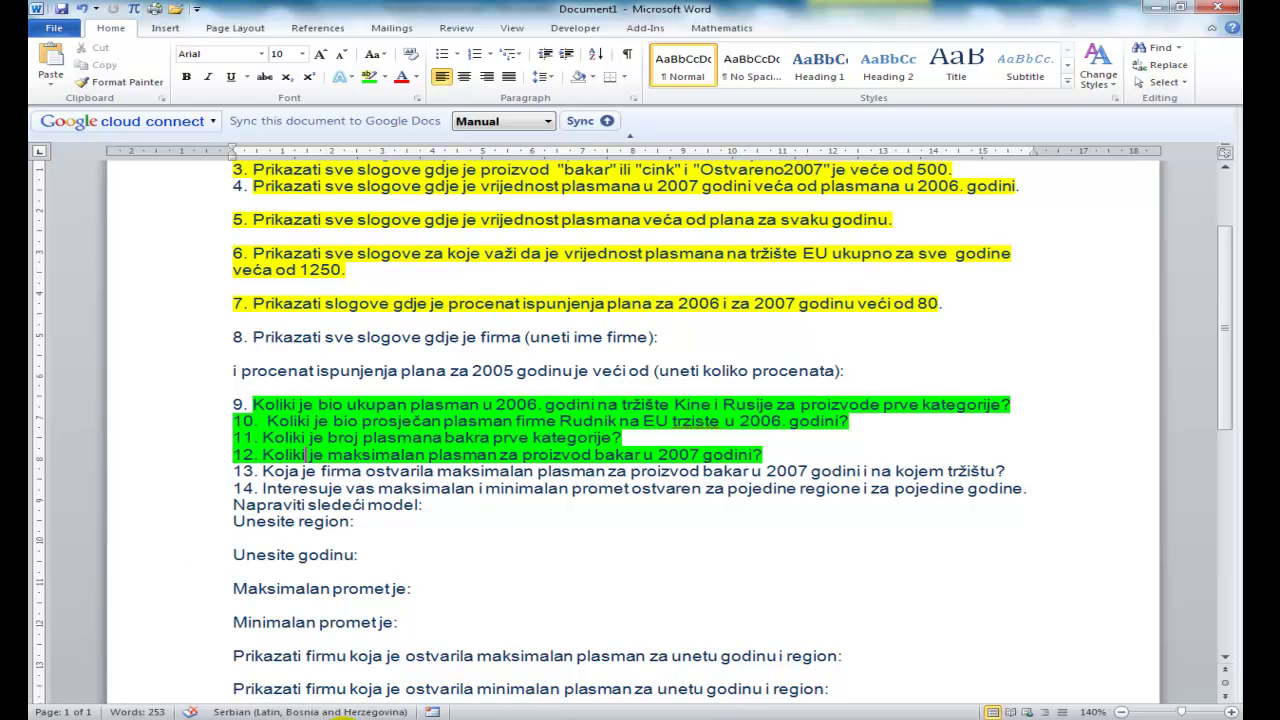
key("alt+Tab")
left_click(572, 50)
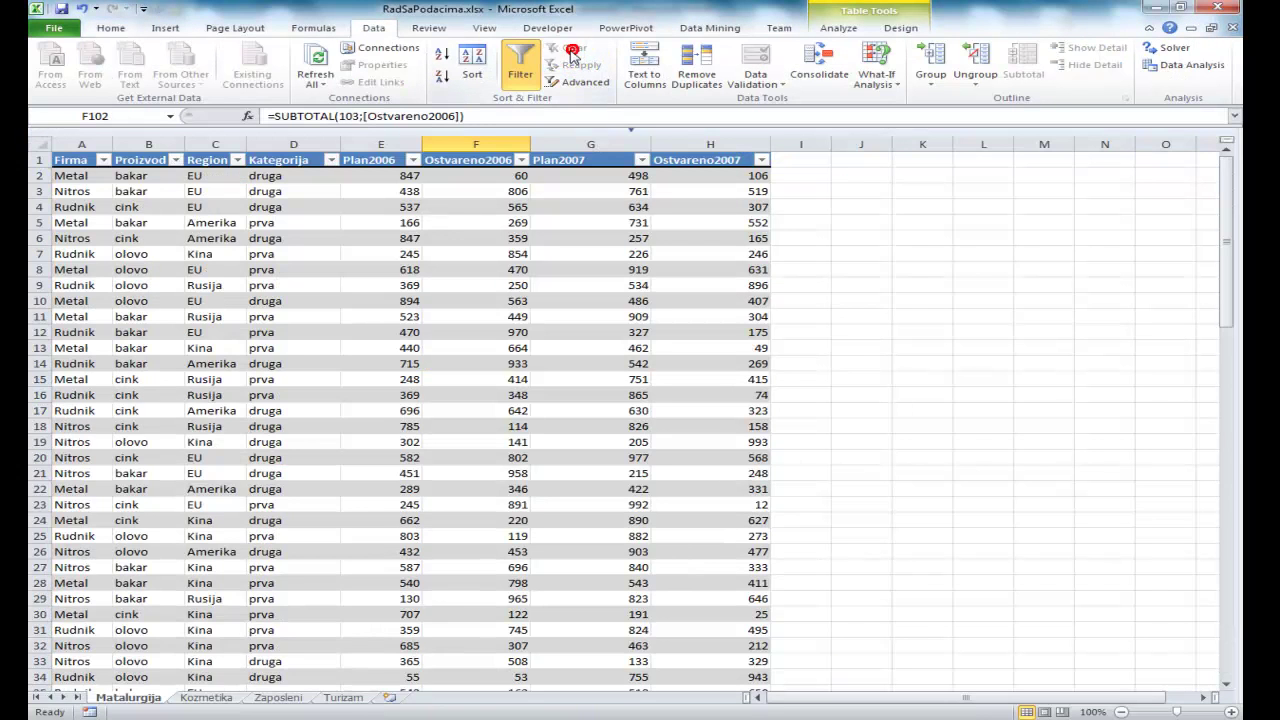
Restrict the table to bakar records using the Proizvod column's filter.
left_click(175, 160)
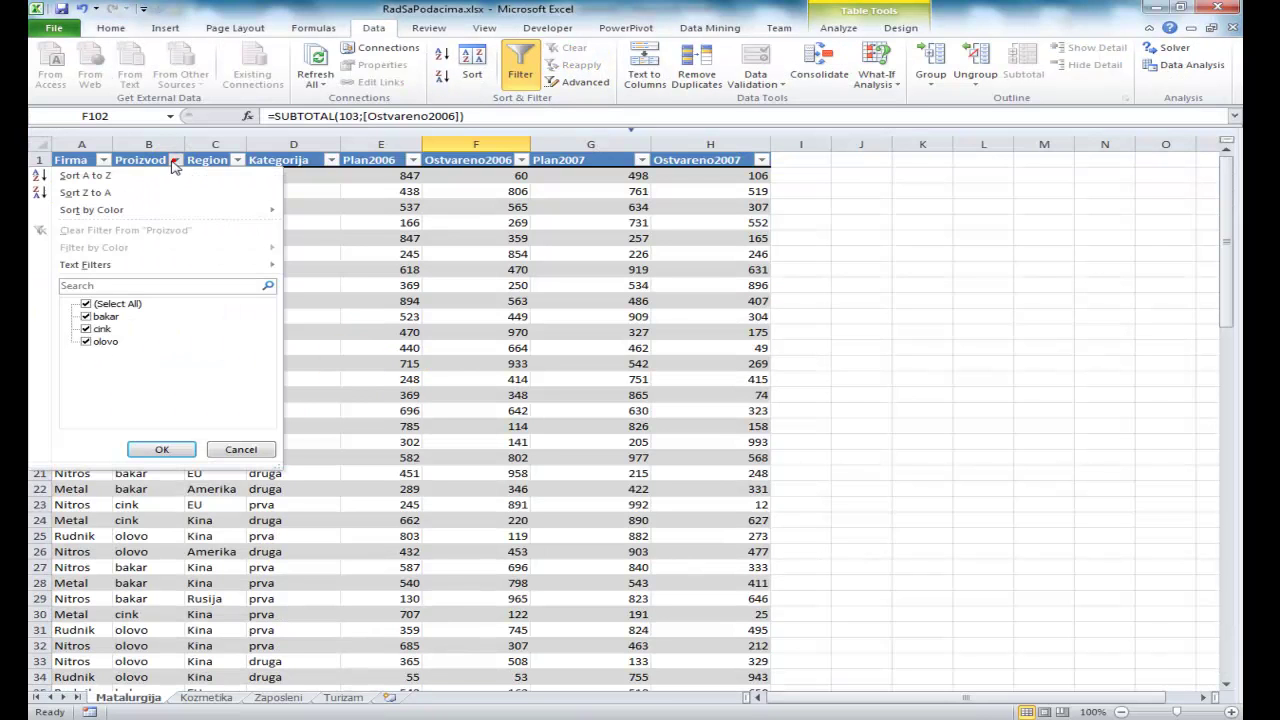
left_click(100, 303)
left_click(100, 316)
left_click(155, 449)
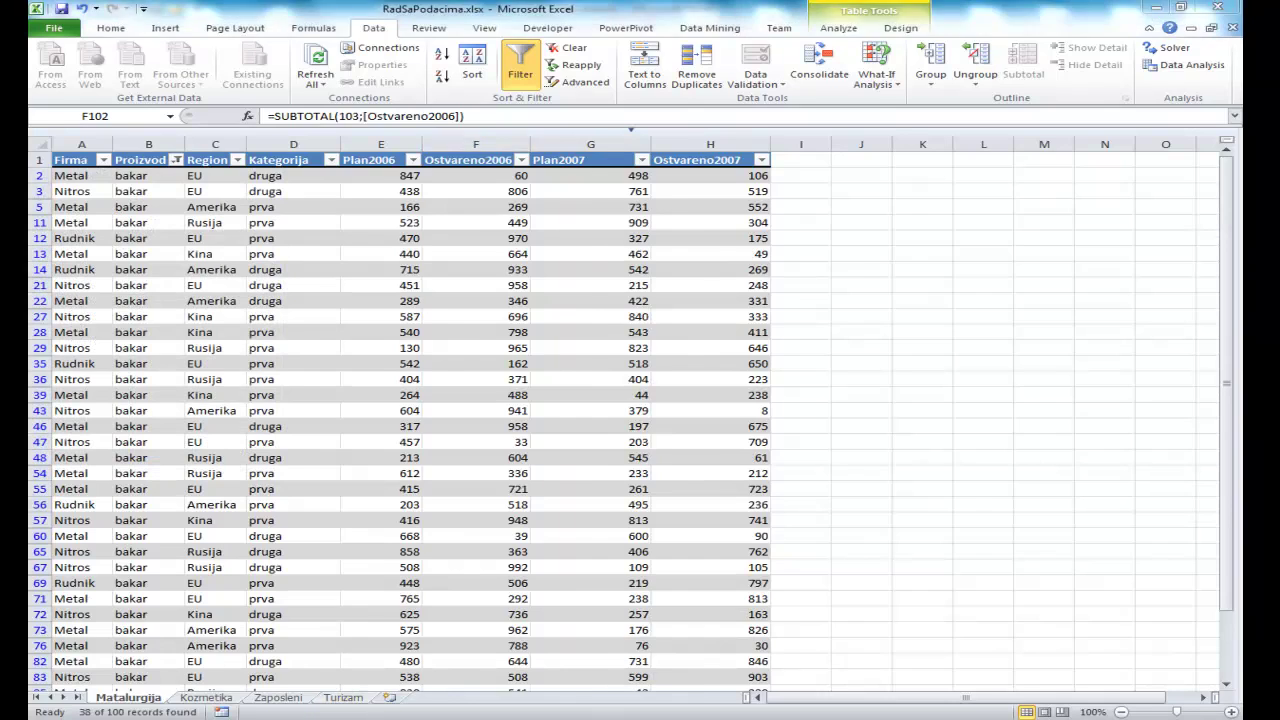
Recheck question 12 in Word and set the Ostvareno2006 cell of the Excel table's Total row to None.
left_click(282, 716)
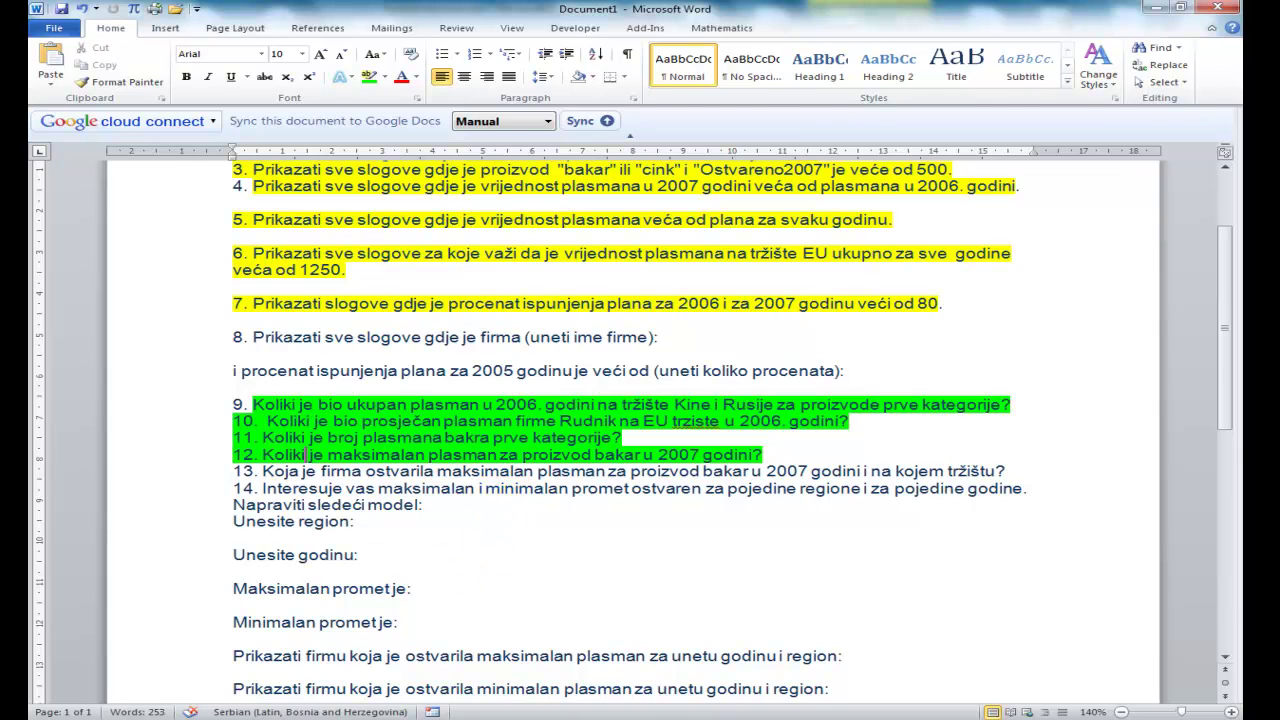
key("alt+Tab")
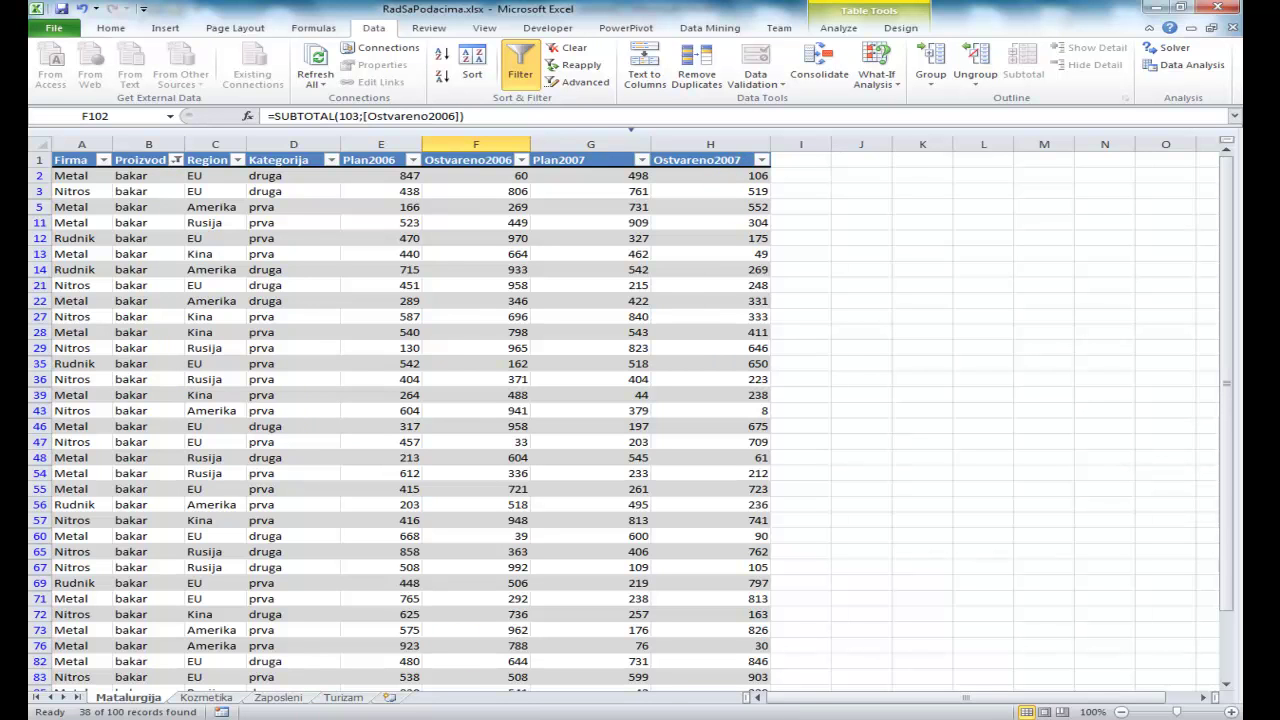
scroll(735, 565, "down", 3)
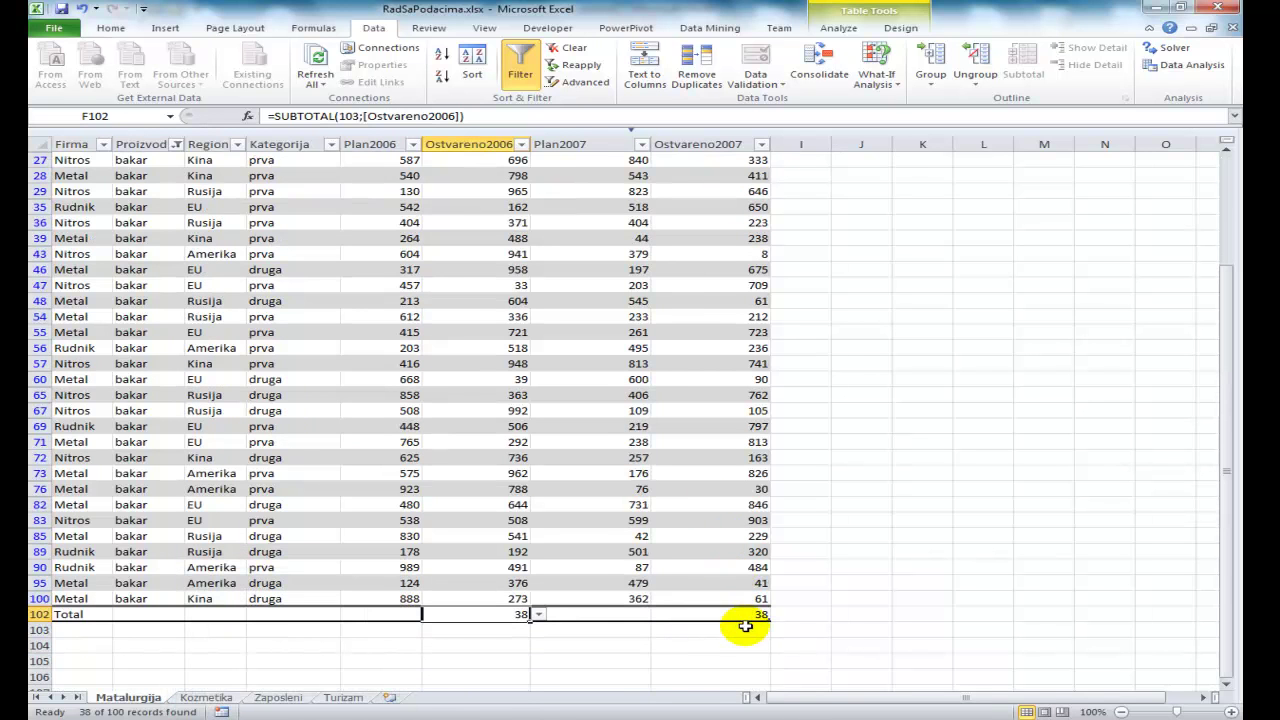
left_click(538, 614)
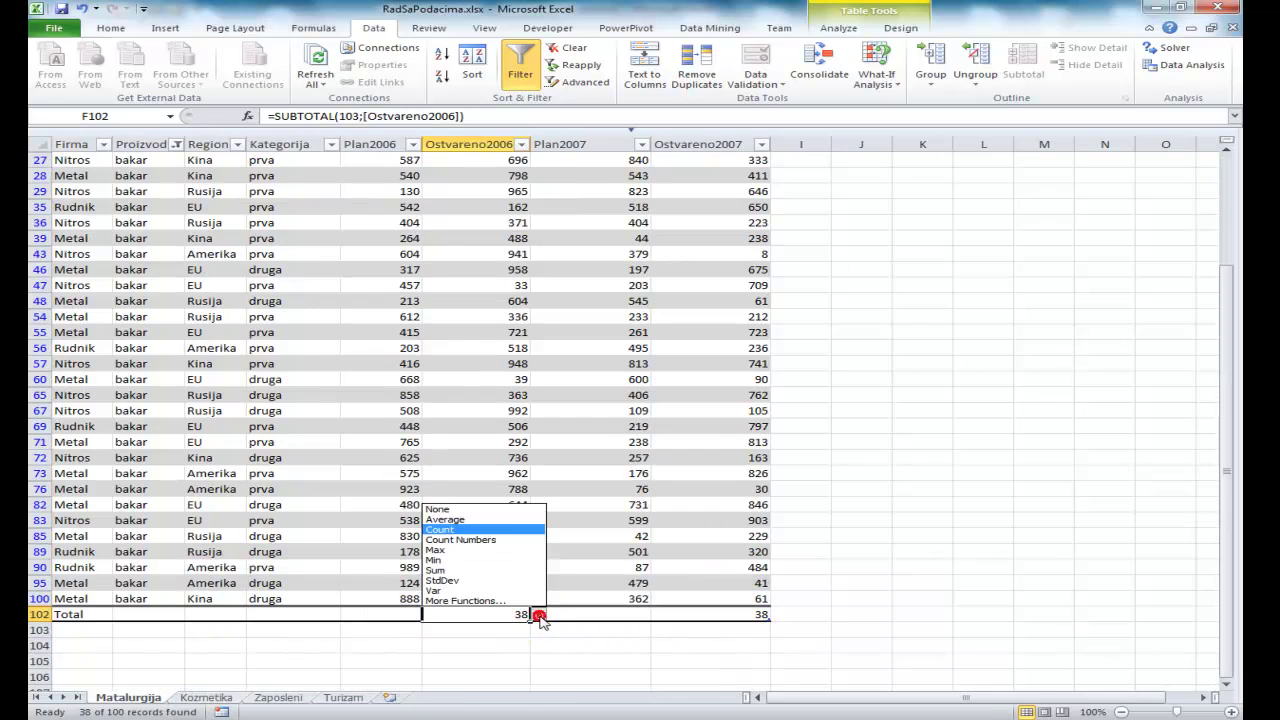
left_click(485, 509)
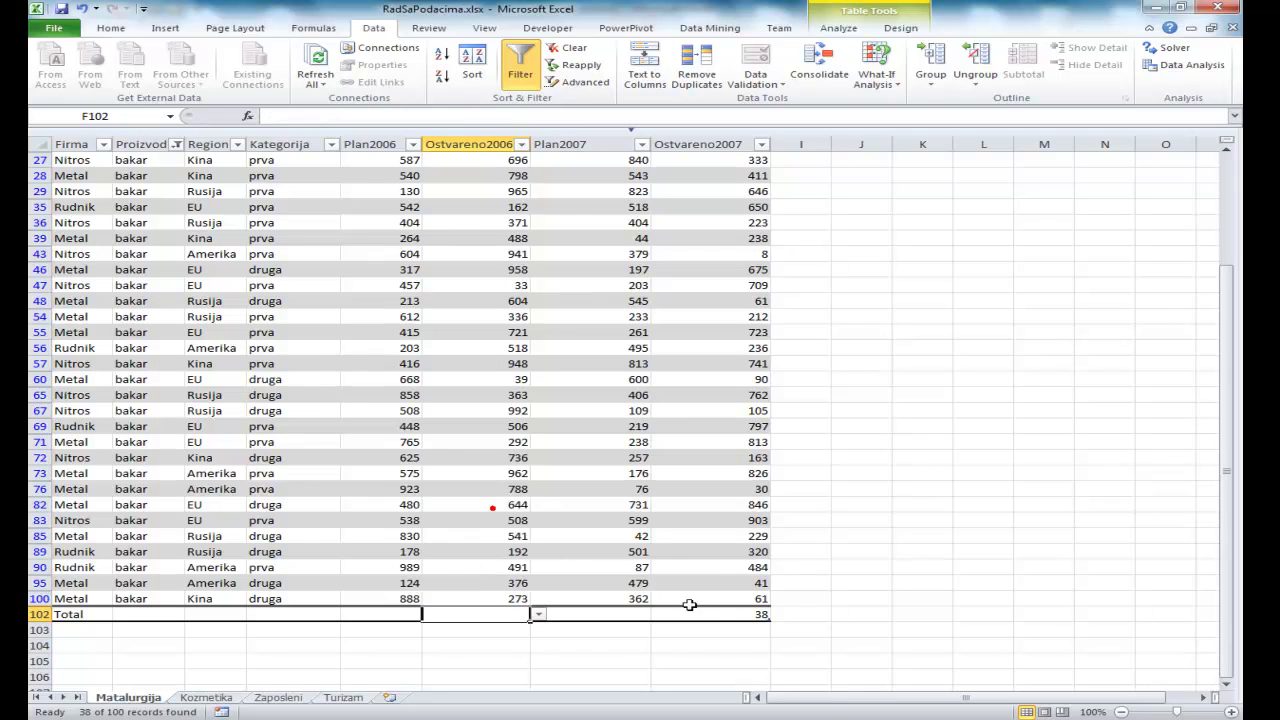
Set the Ostvareno2007 cell of the Total row to Max.
left_click(757, 614)
left_click(779, 614)
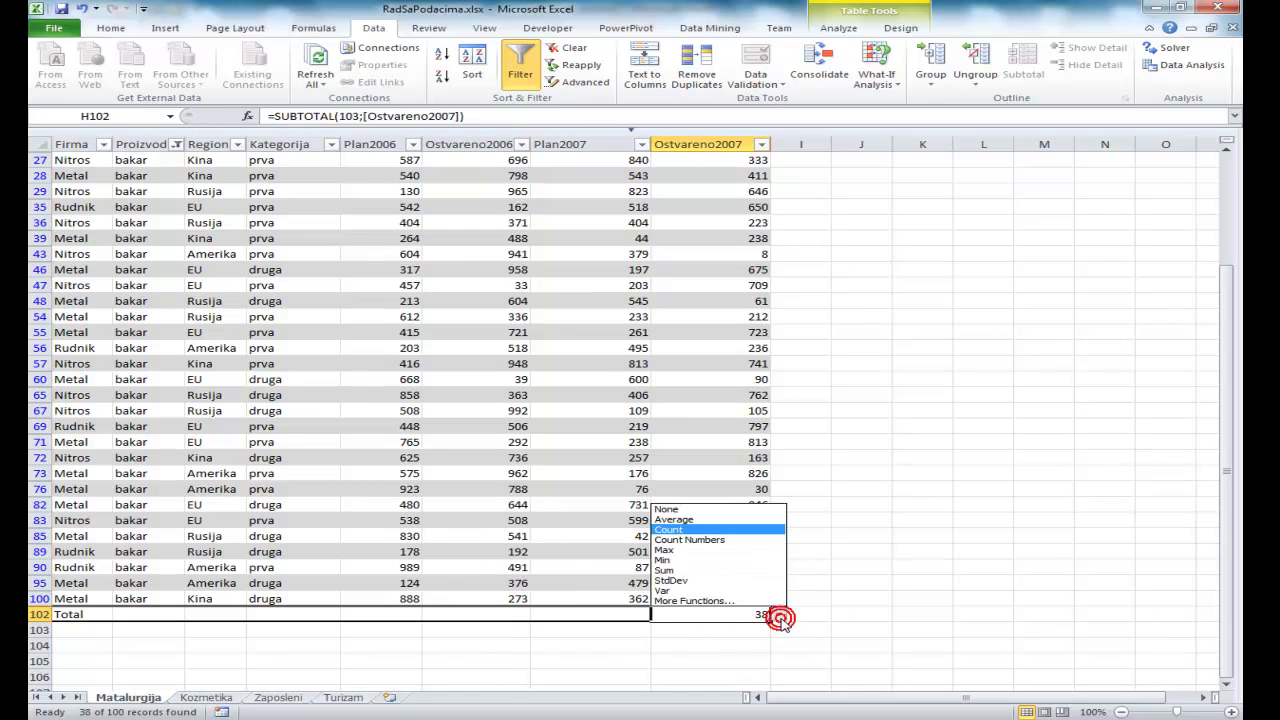
left_click(665, 550)
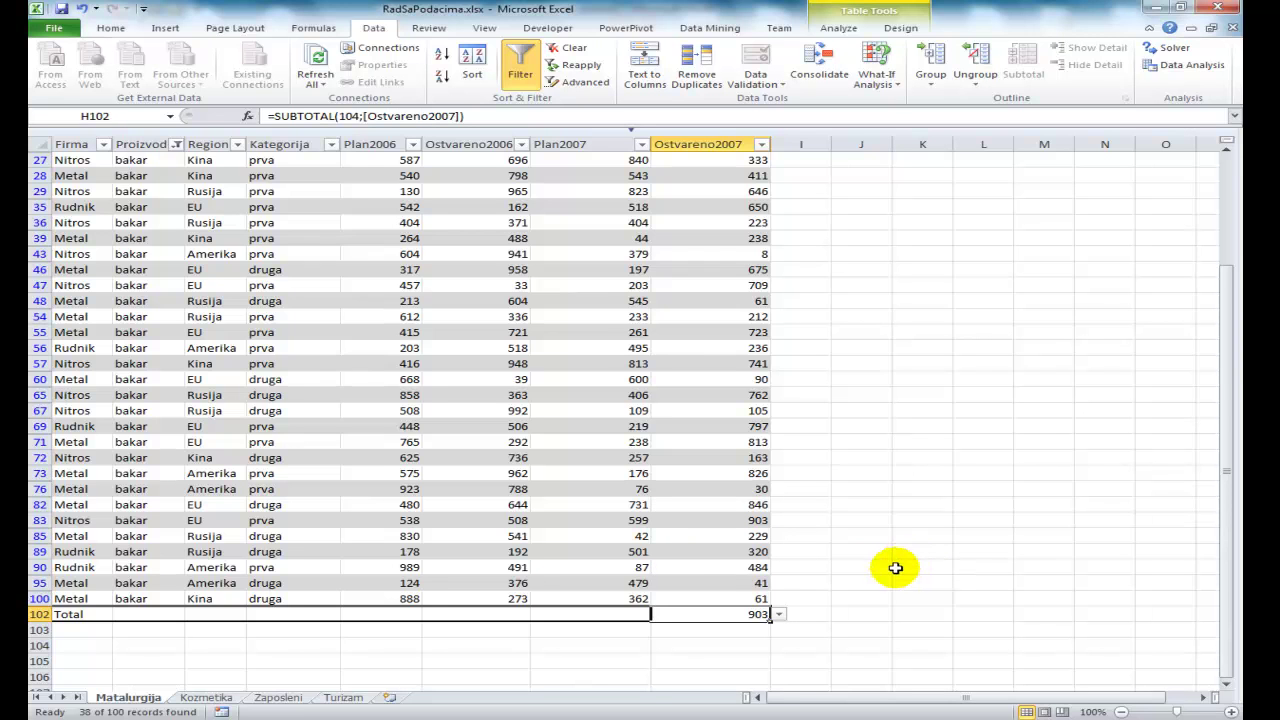
Look through the Ostvareno2007 column for the record holding the Total row's maximum and select its entire row.
scroll(874, 581, "up", 4)
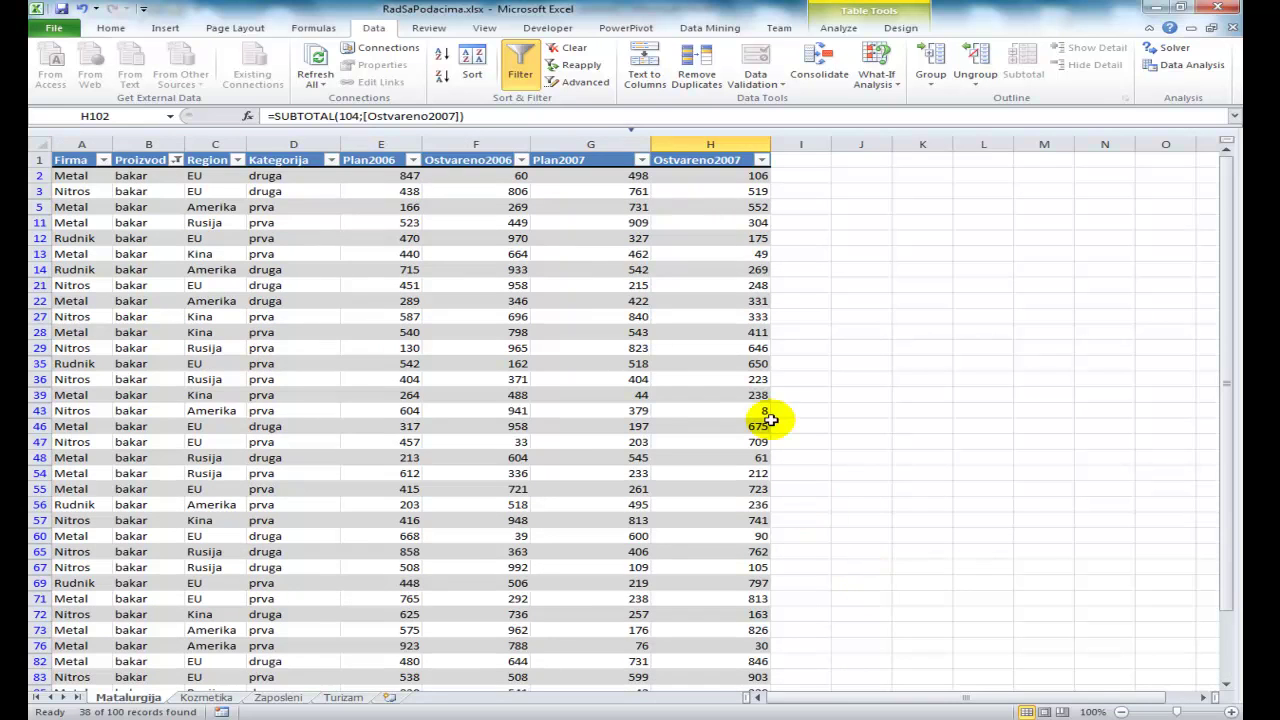
left_click(725, 251)
left_click(714, 348)
left_click(711, 473)
left_click(712, 536)
scroll(722, 600, "down", 1)
scroll(720, 590, "down", 1)
left_click(717, 583)
left_click(726, 628)
scroll(728, 650, "down", 2)
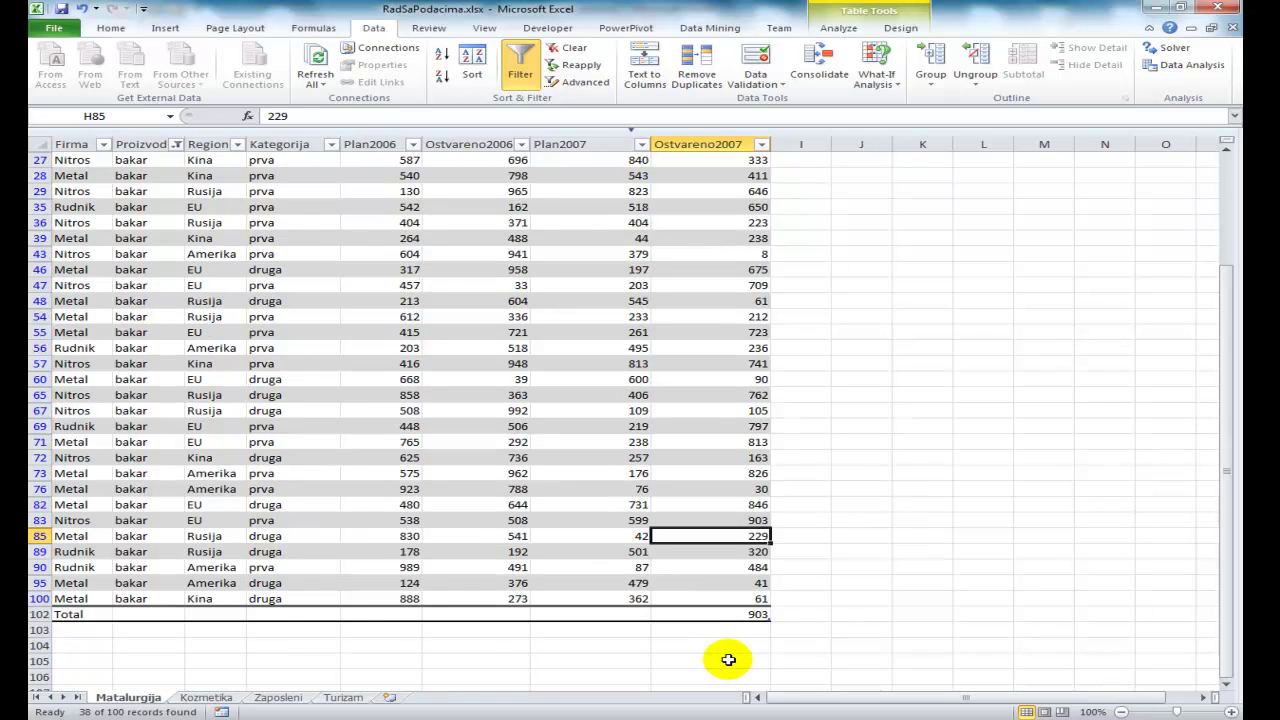
left_click(752, 520)
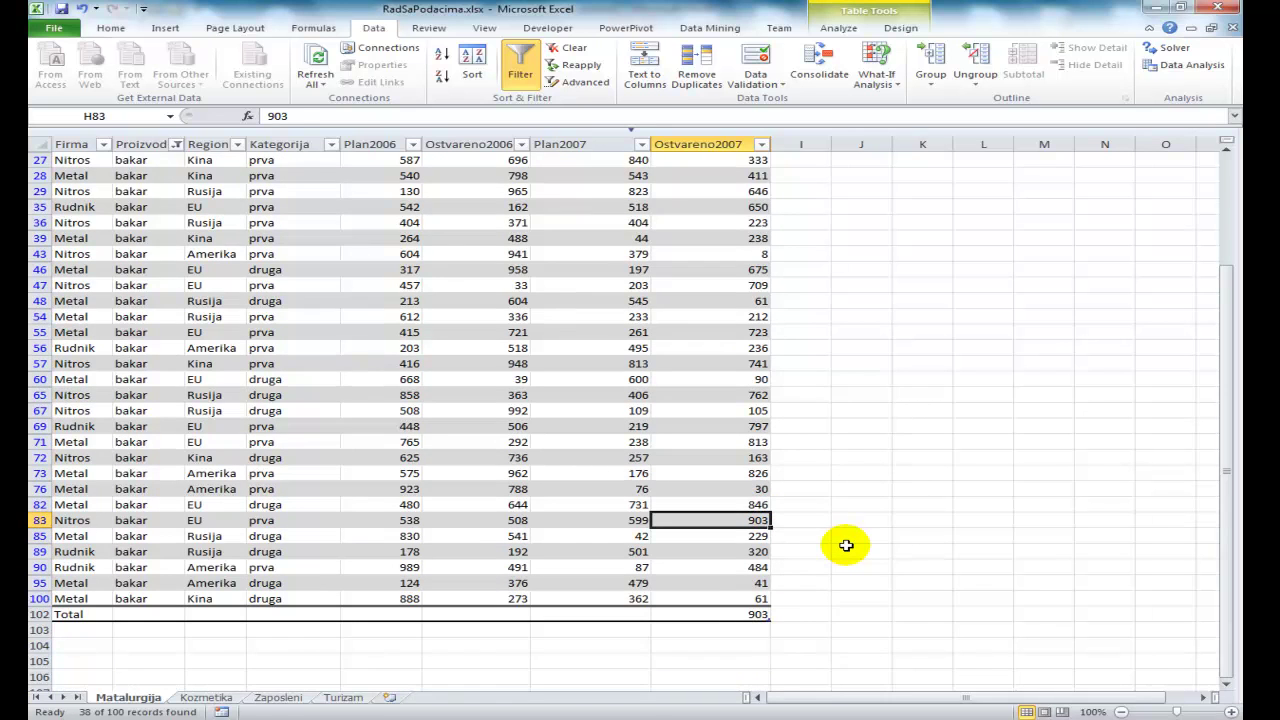
left_click(40, 520)
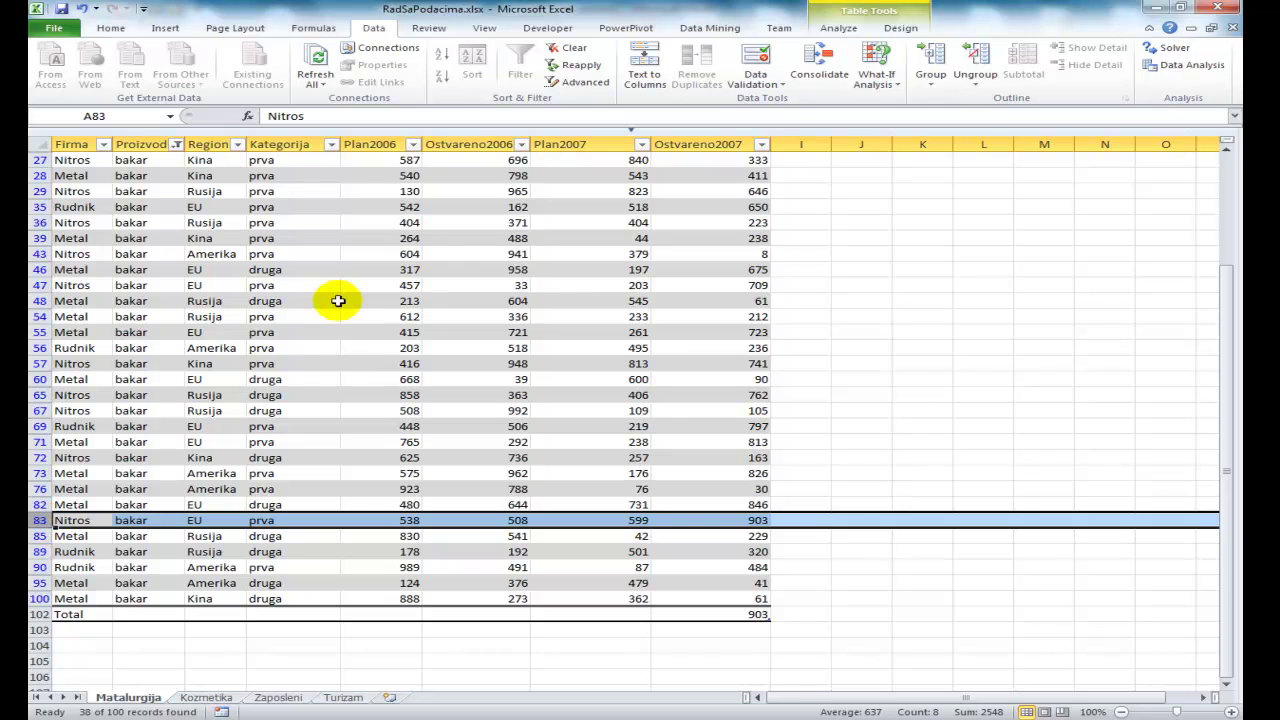
Search the Matalurgija sheet for all cells containing 903.
left_click(700, 345)
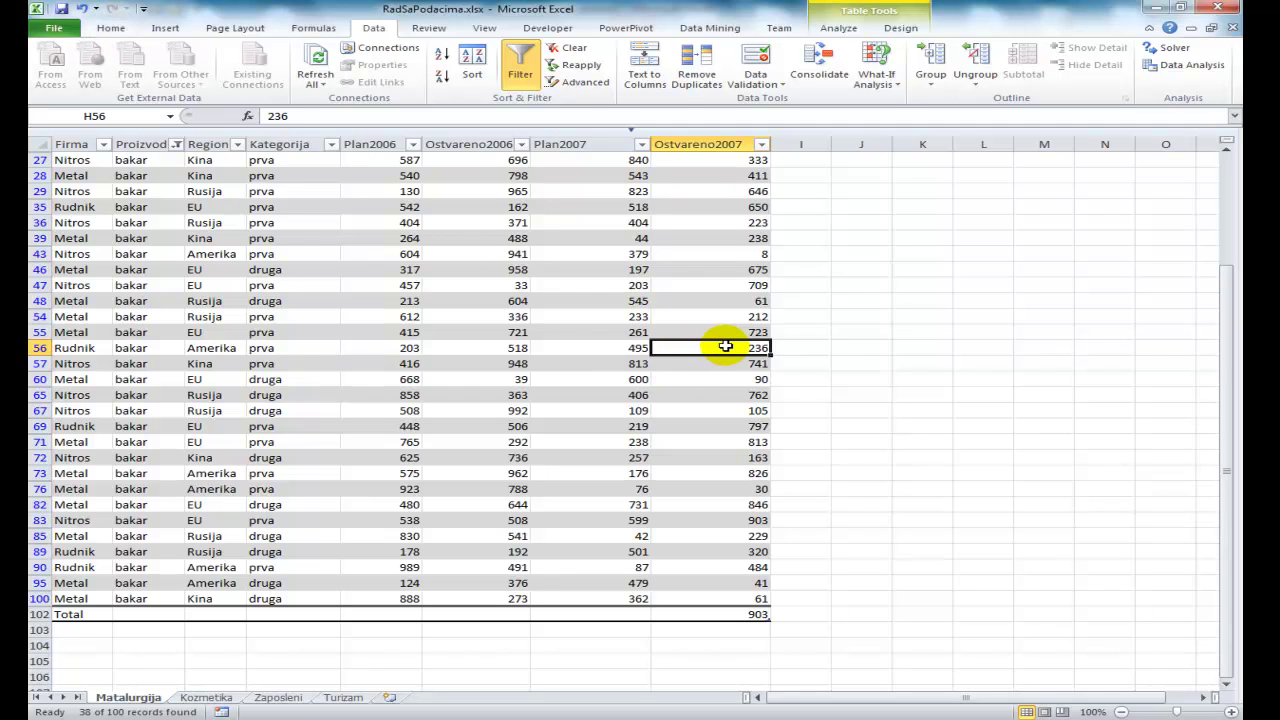
left_click(110, 28)
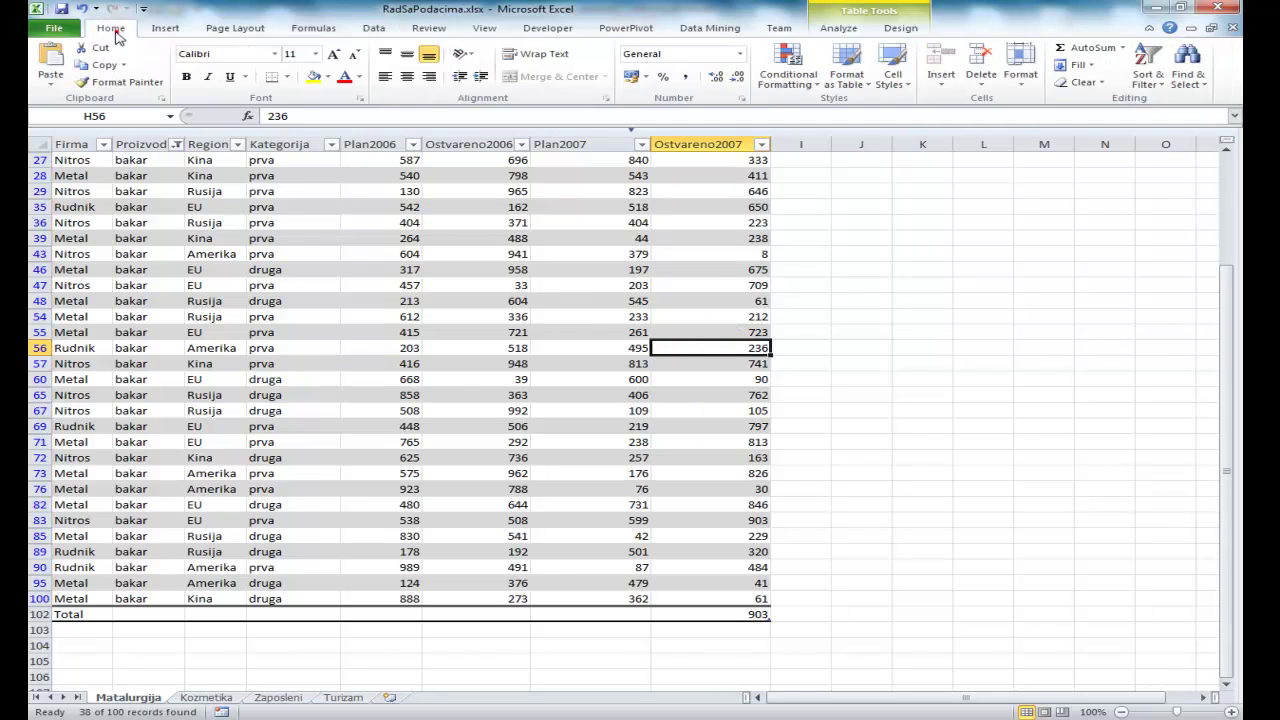
left_click(1190, 84)
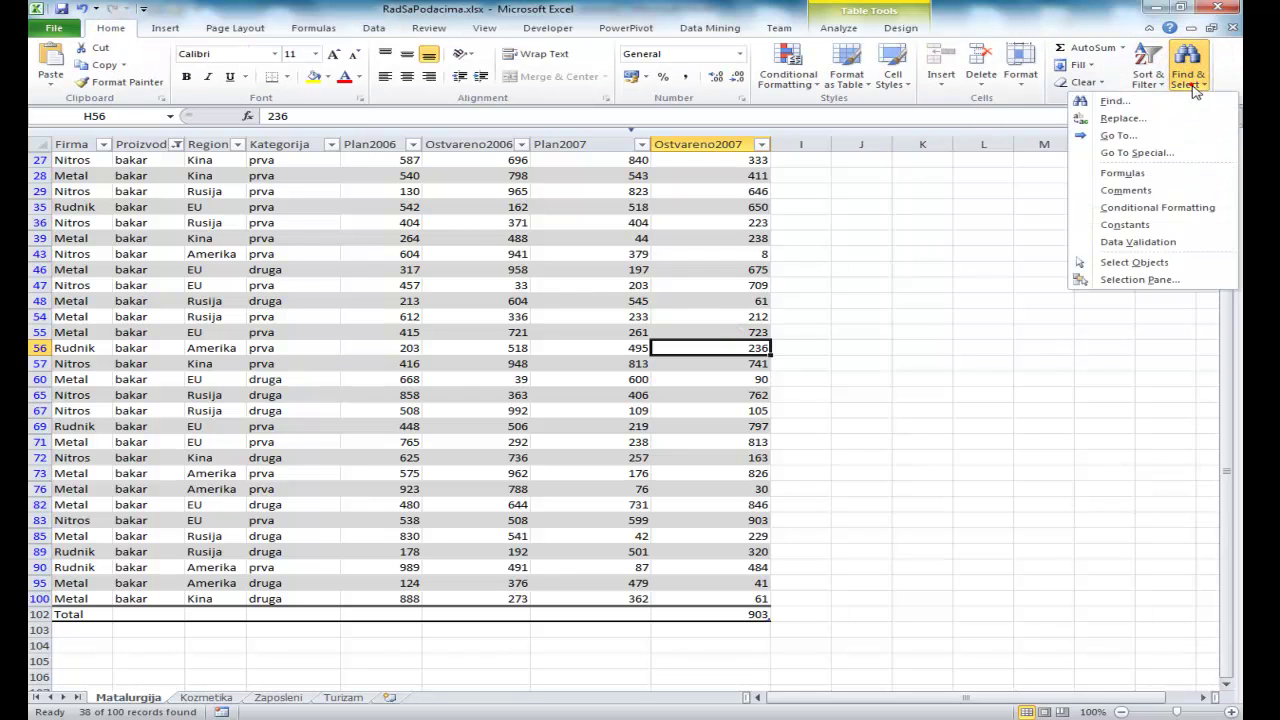
left_click(1114, 101)
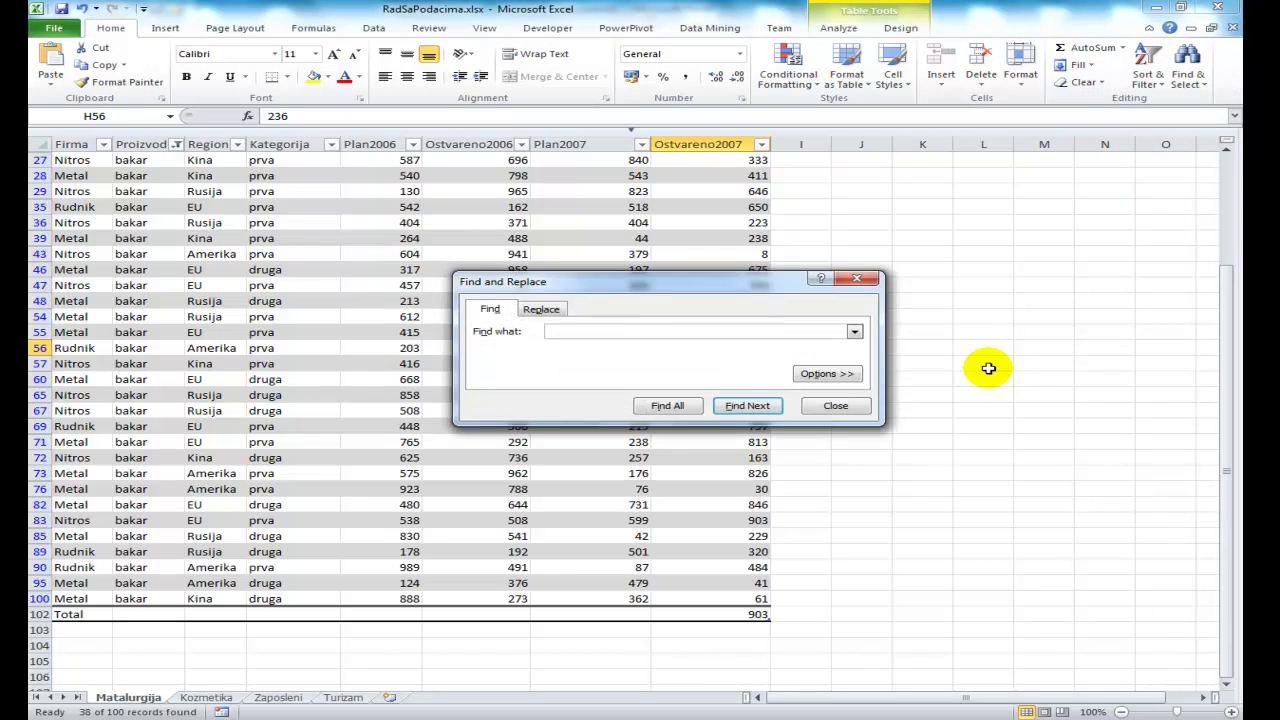
left_click(593, 332)
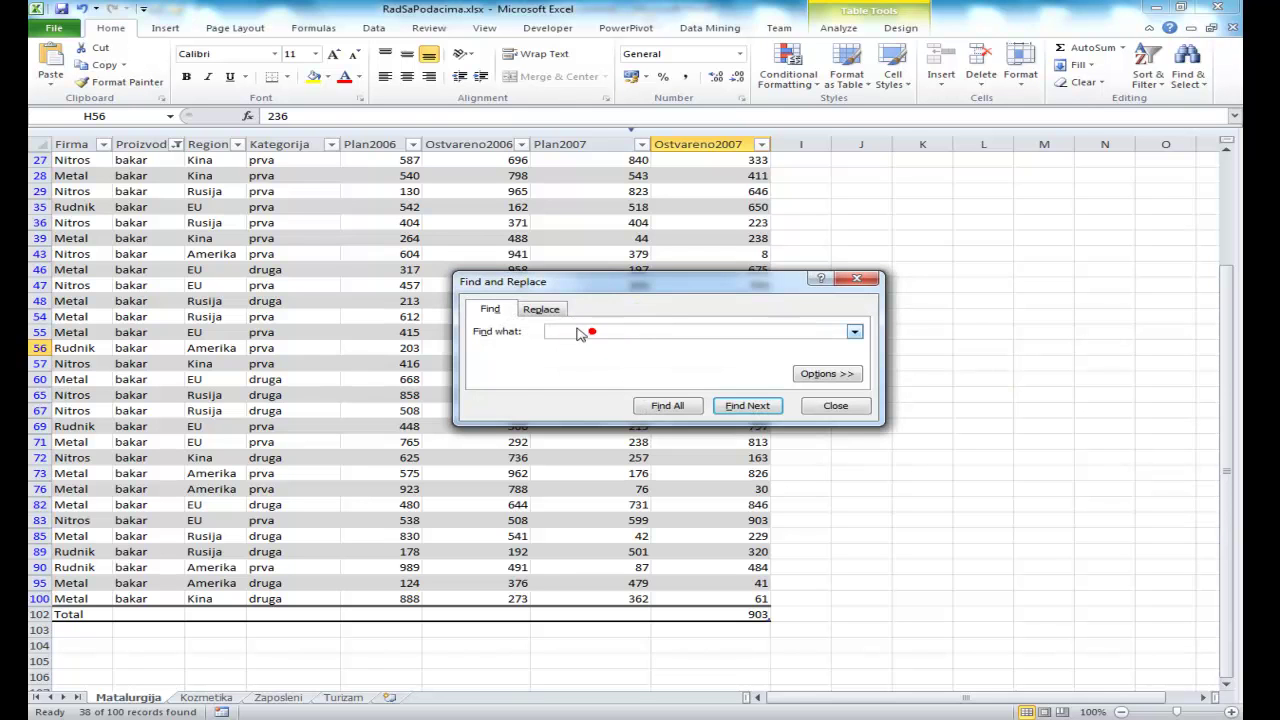
left_click(541, 309)
left_click(490, 309)
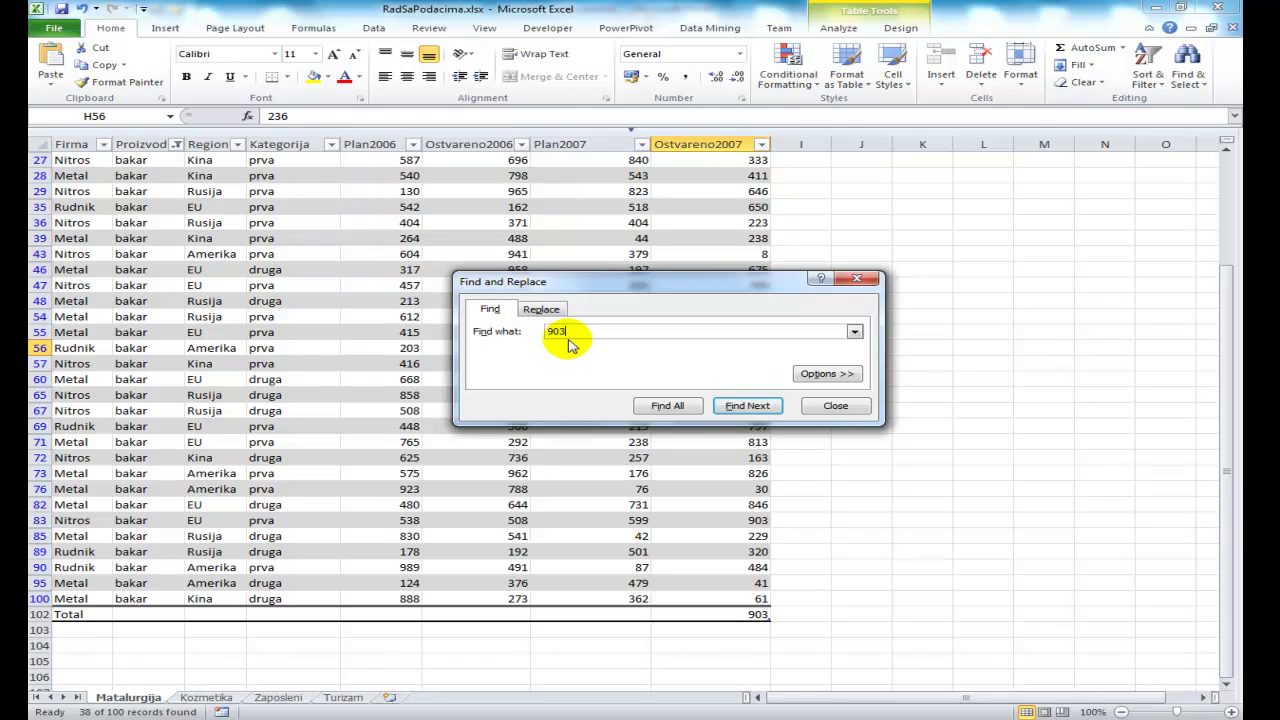
type("903")
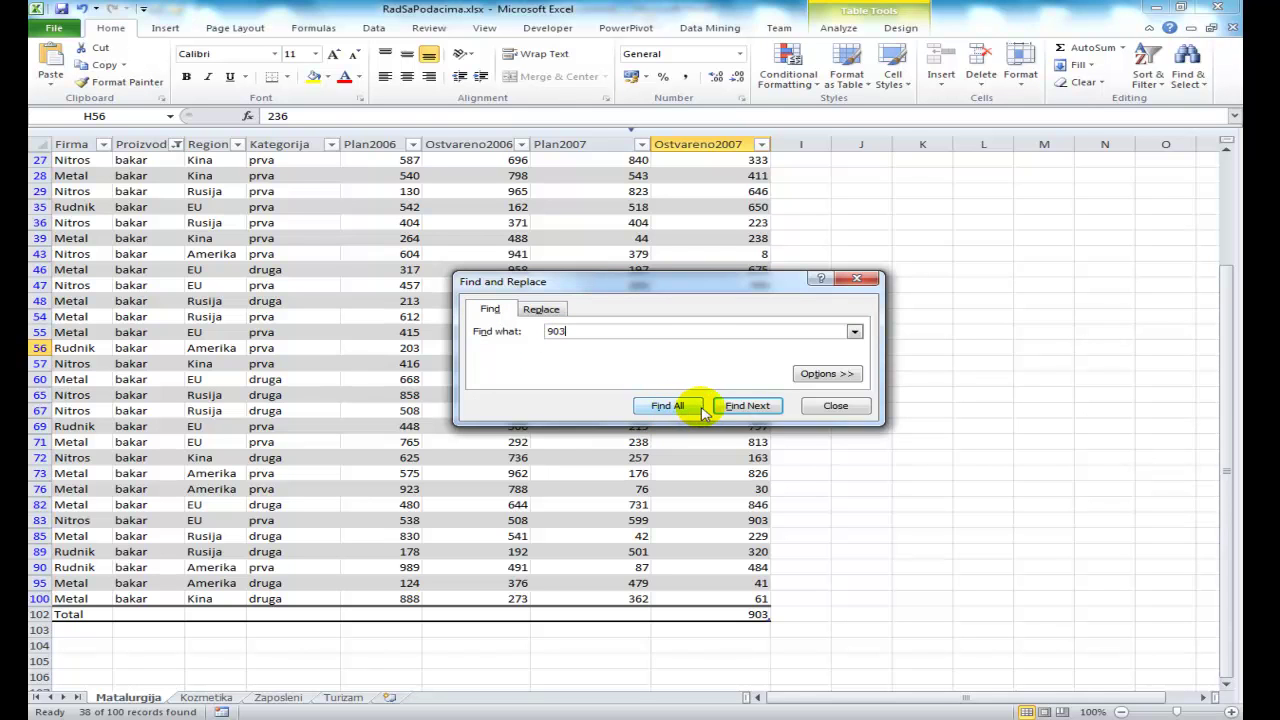
left_click(695, 410)
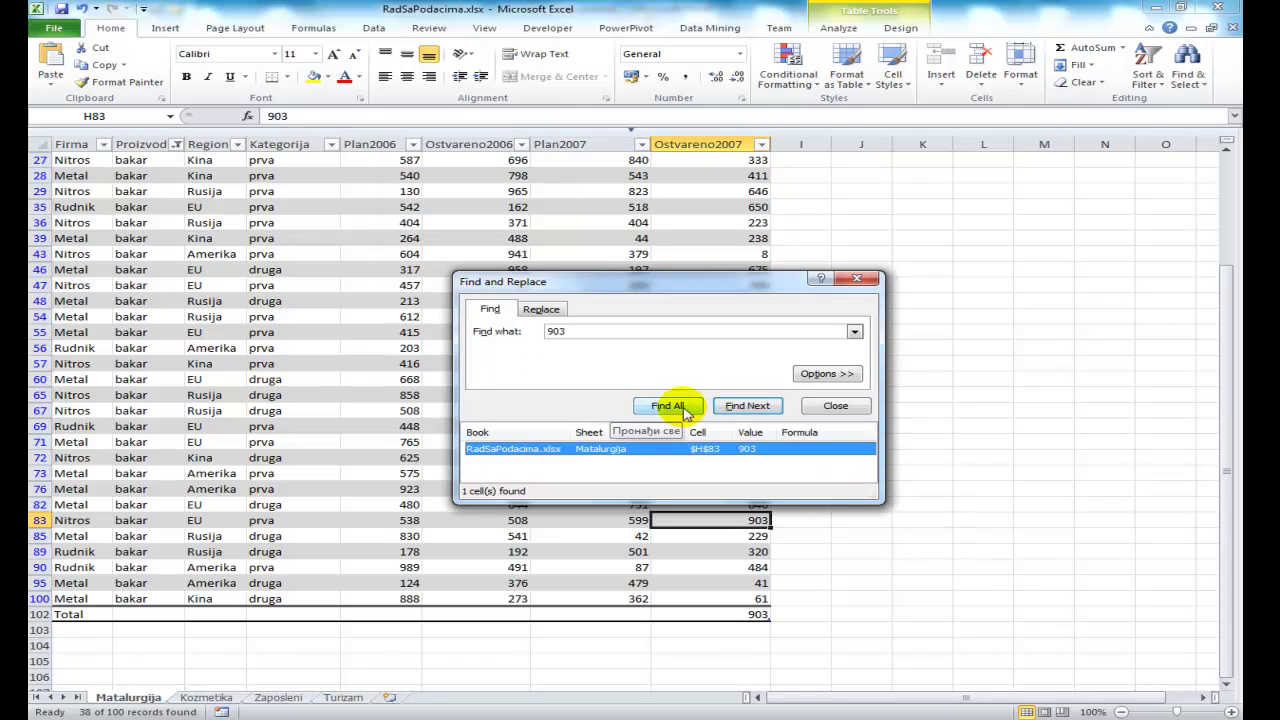
Enlarge and reposition the Find and Replace dialog to examine the sheet, cell and value of the search result.
left_click_drag(655, 283, 514, 124)
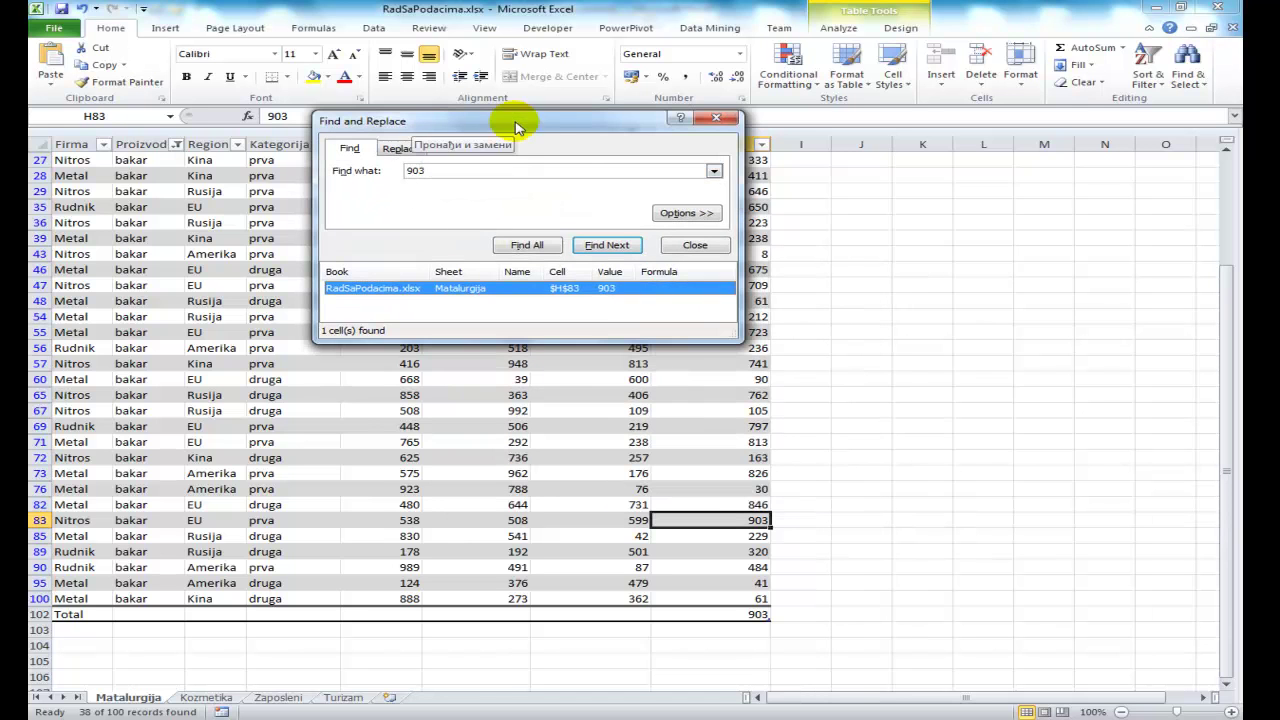
left_click_drag(737, 342, 1007, 520)
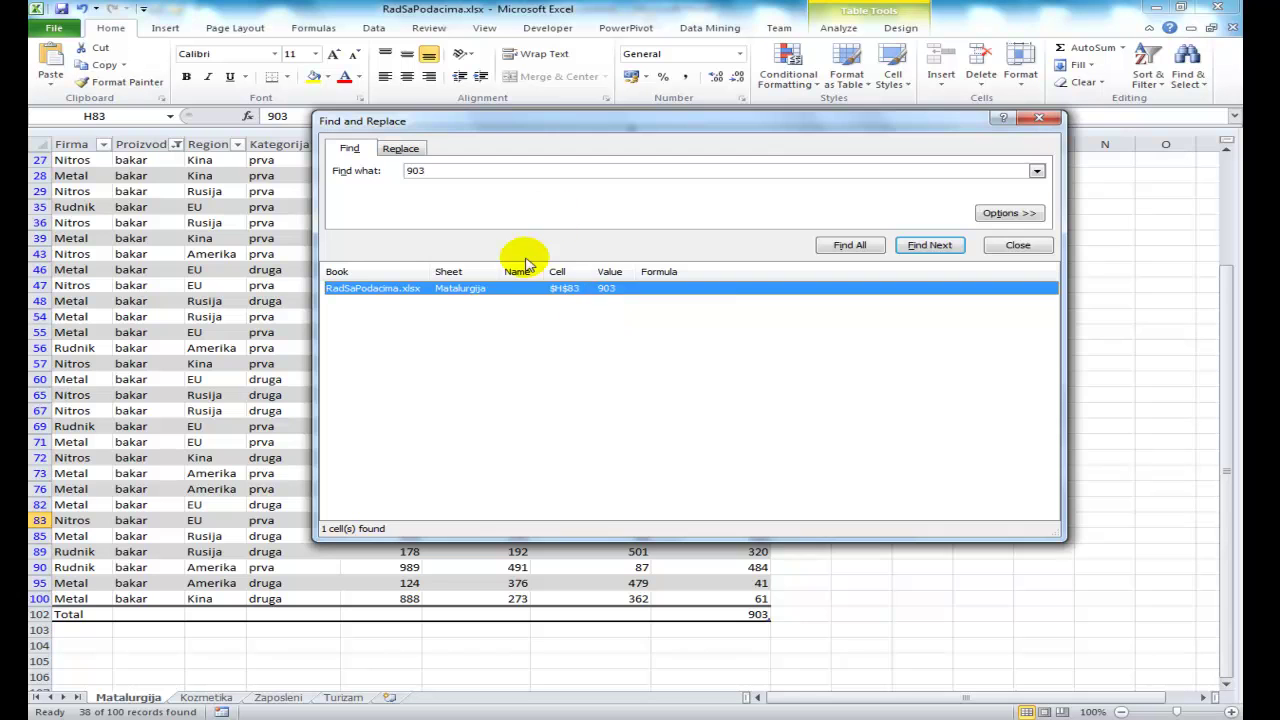
left_click_drag(694, 124, 655, 146)
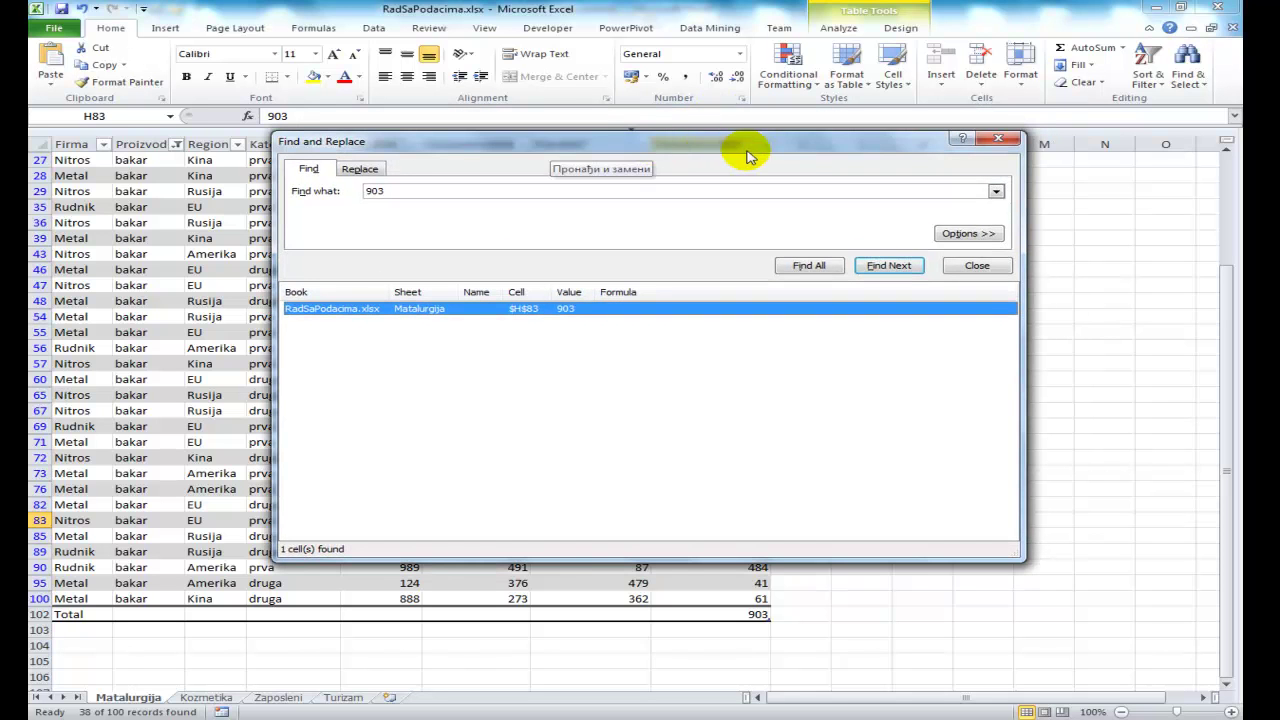